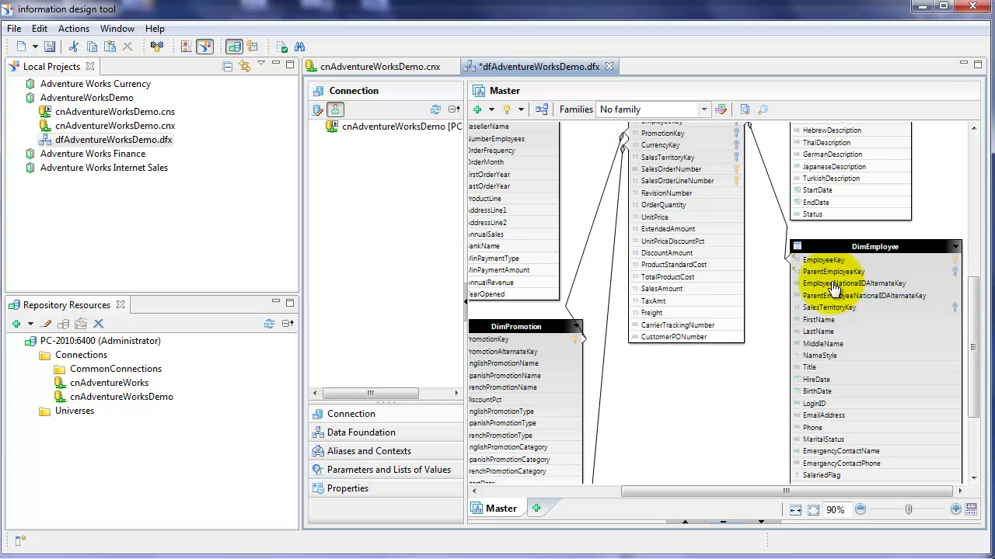
# Insert the DimEmployee table from the AdventureWorksDW2008 dbo schema into the data foundation a second time
pyautogui.rightClick(719, 393)
pyautogui.moveTo(733, 403)
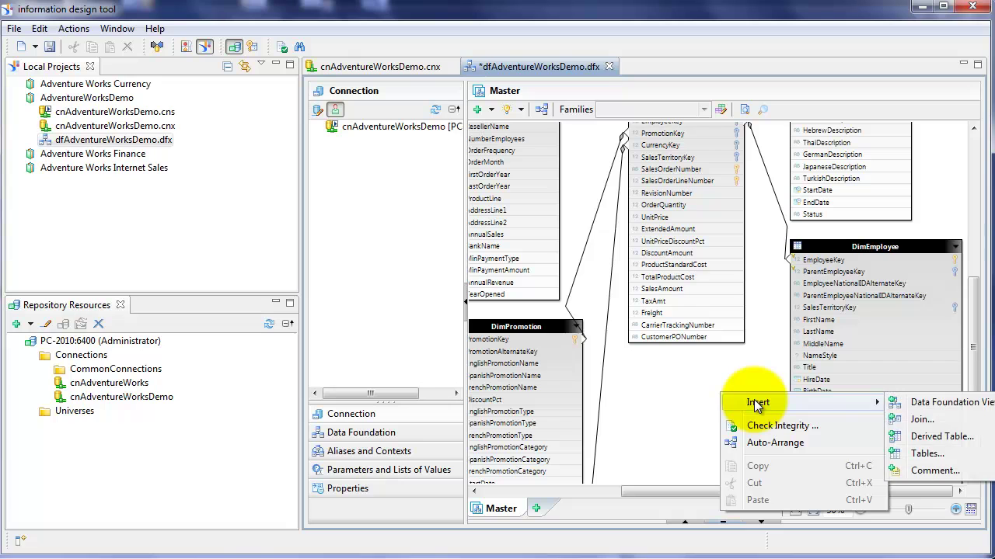
pyautogui.click(925, 454)
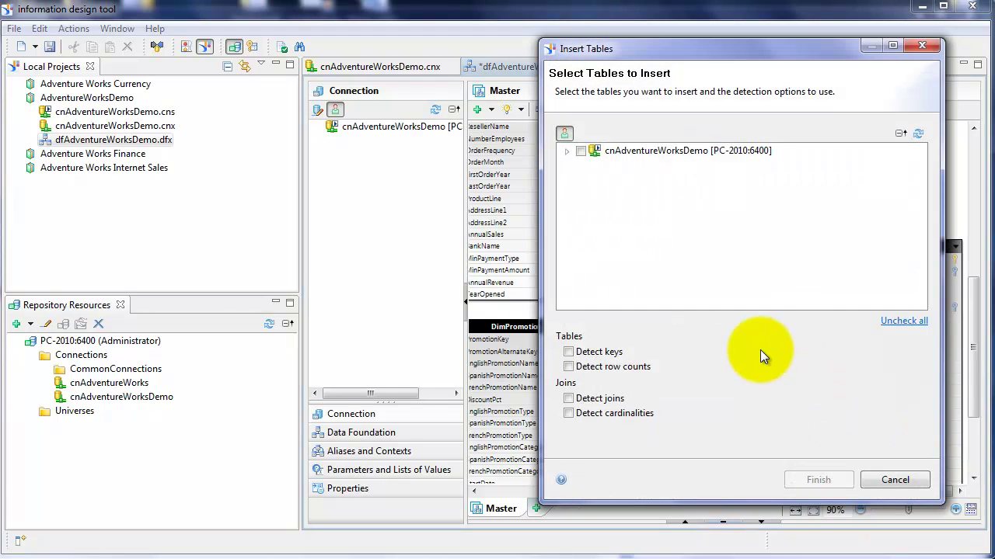
pyautogui.click(567, 151)
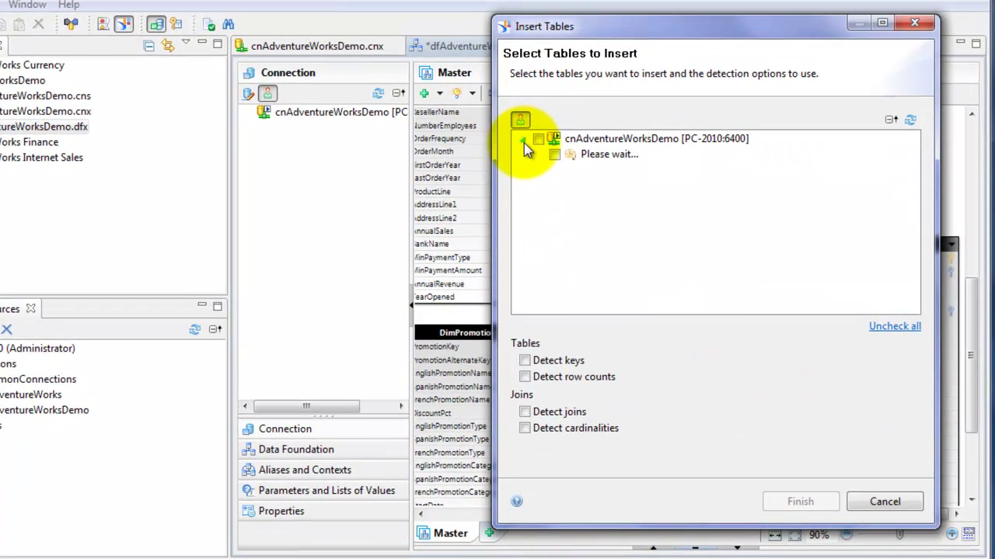
pyautogui.scroll(-3, 910, 303)
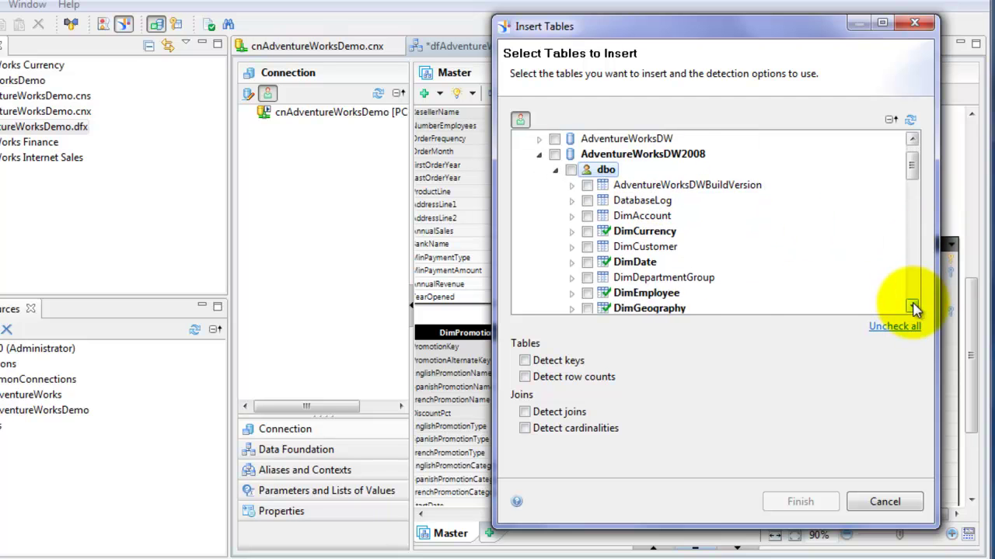
pyautogui.click(586, 278)
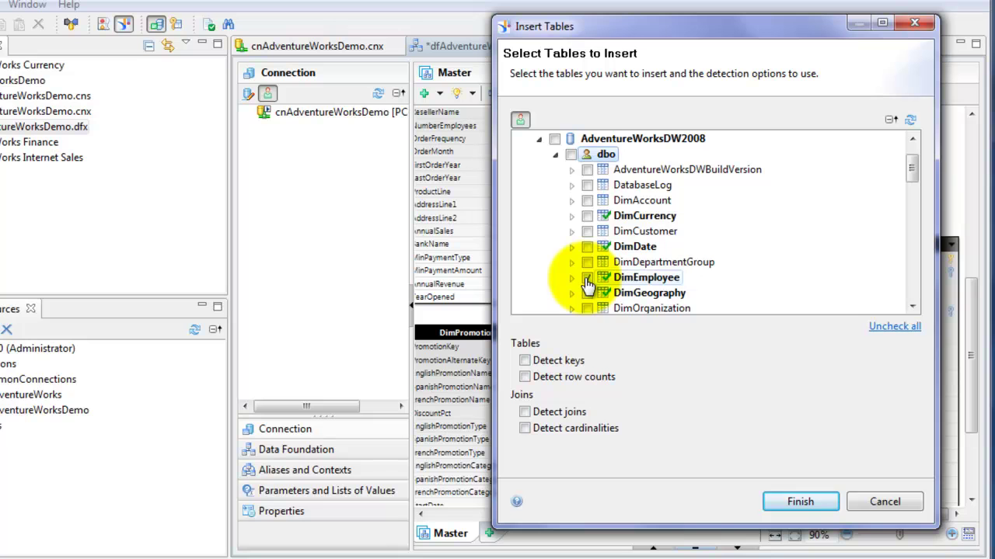
pyautogui.click(799, 502)
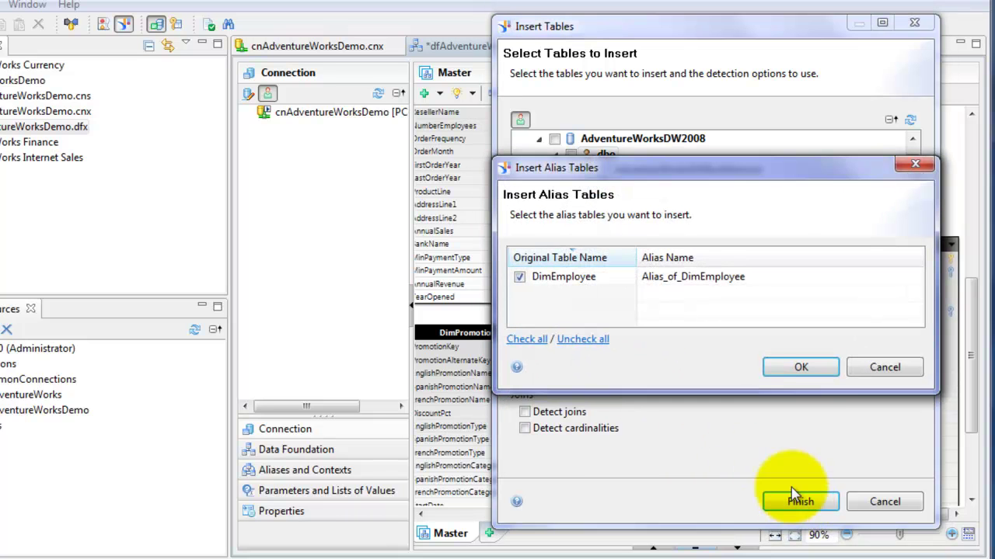
# Name the alias of DimEmployee DimEmployeeManager and insert it into the data foundation
pyautogui.click(754, 284)
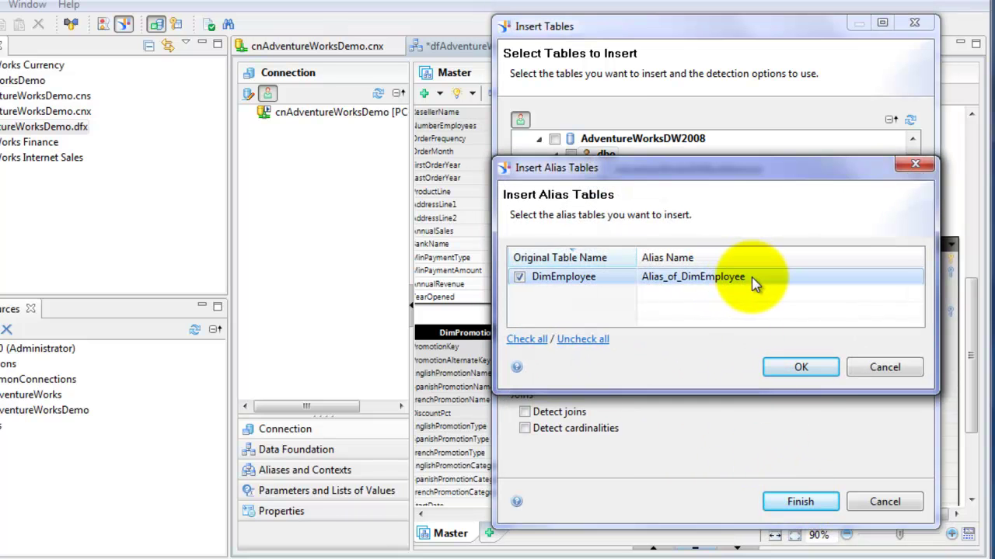
pyautogui.click(672, 286)
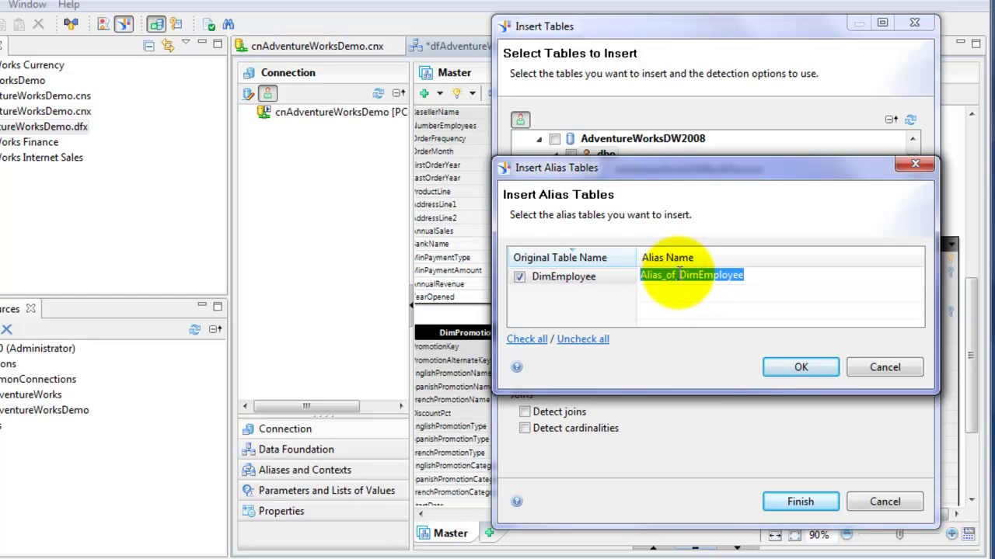
pyautogui.moveTo(679, 277); pyautogui.dragTo(632, 279)
pyautogui.press('Delete')
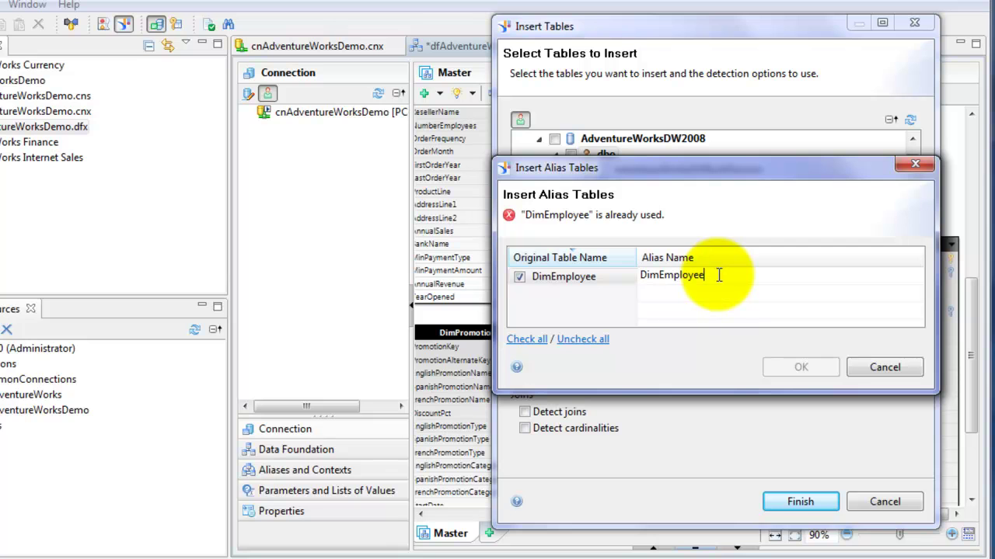
pyautogui.write('Manager')
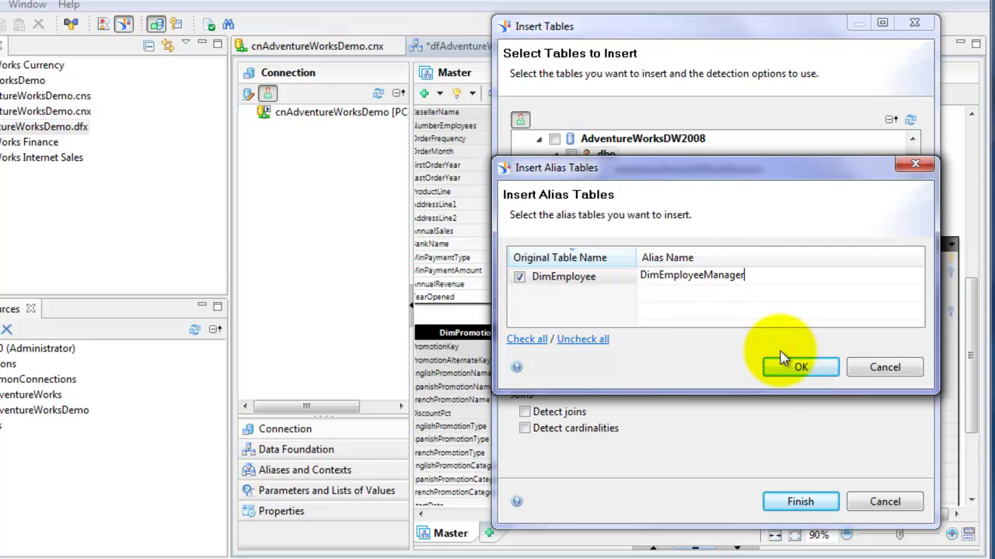
pyautogui.click(800, 367)
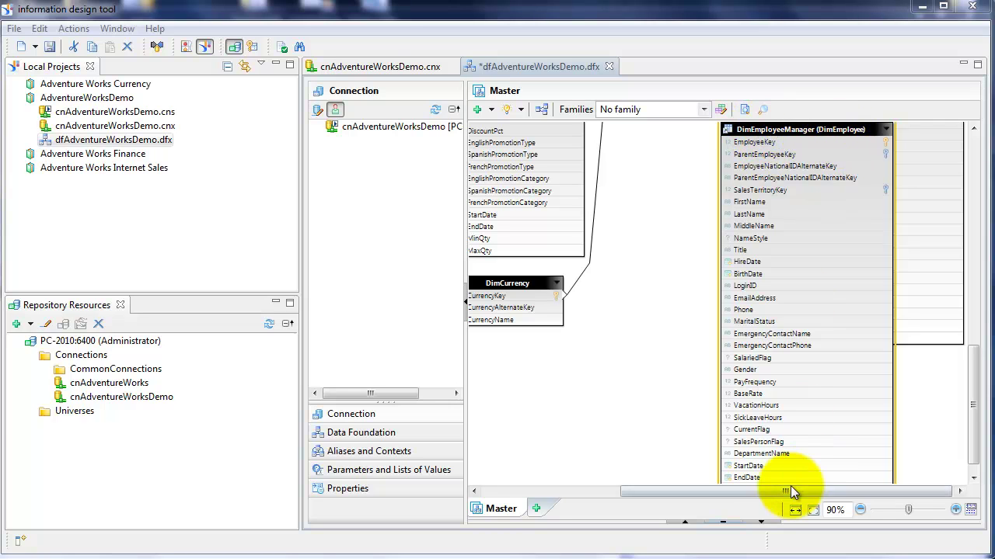
# Widen the diagram area and place the DimEmployeeManager alias table to the right of DimEmployee
pyautogui.moveTo(824, 492); pyautogui.dragTo(822, 492)
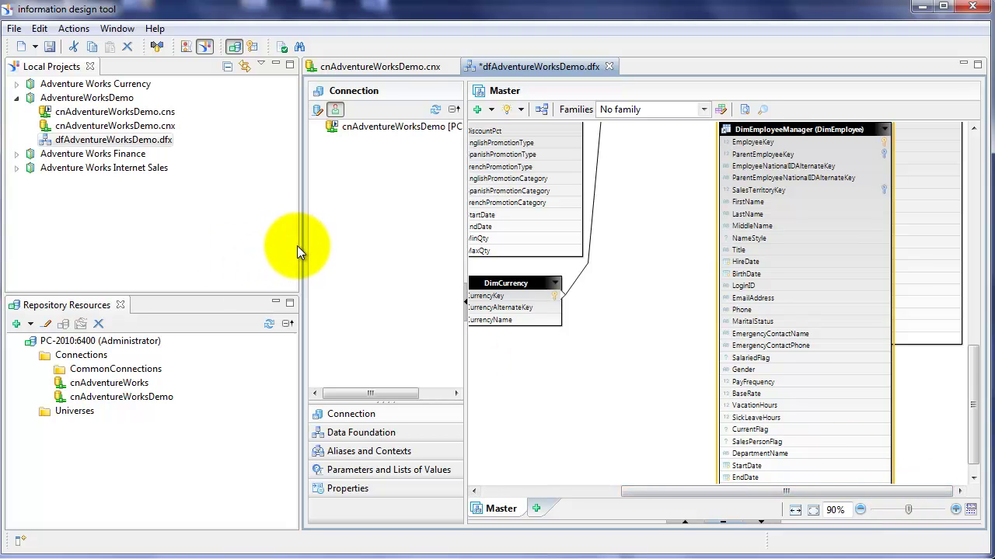
pyautogui.moveTo(301, 244); pyautogui.dragTo(226, 243)
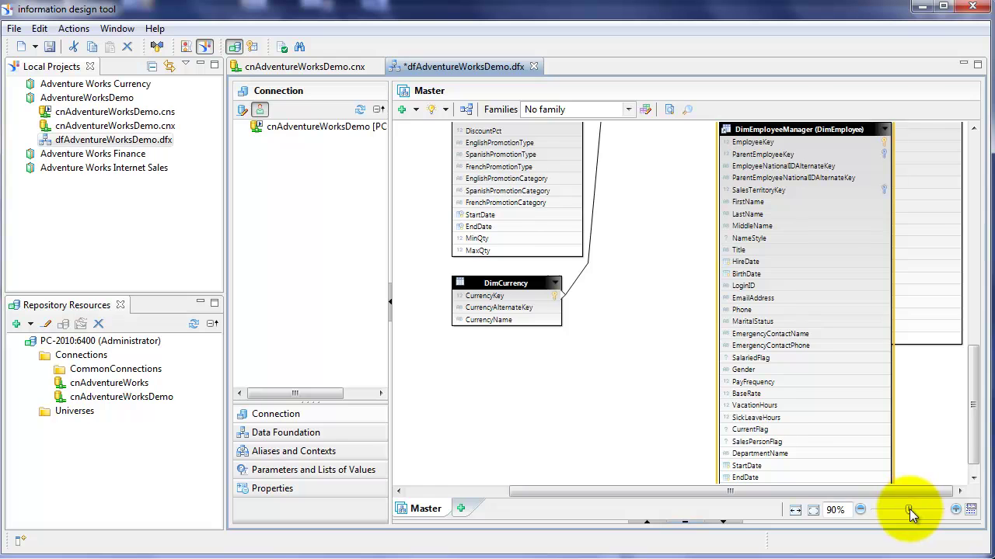
pyautogui.moveTo(909, 510); pyautogui.dragTo(902, 512)
pyautogui.moveTo(723, 277); pyautogui.dragTo(897, 255)
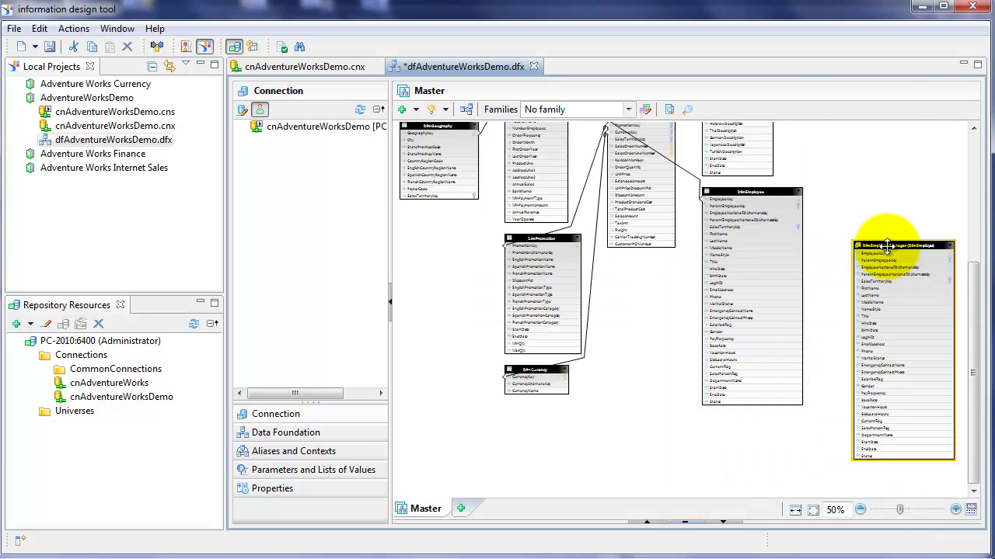
# Join EmployeeKey in DimEmployeeManager to ParentEmployeeKey in DimEmployee and detect the join's cardinality
pyautogui.moveTo(901, 509); pyautogui.dragTo(905, 509)
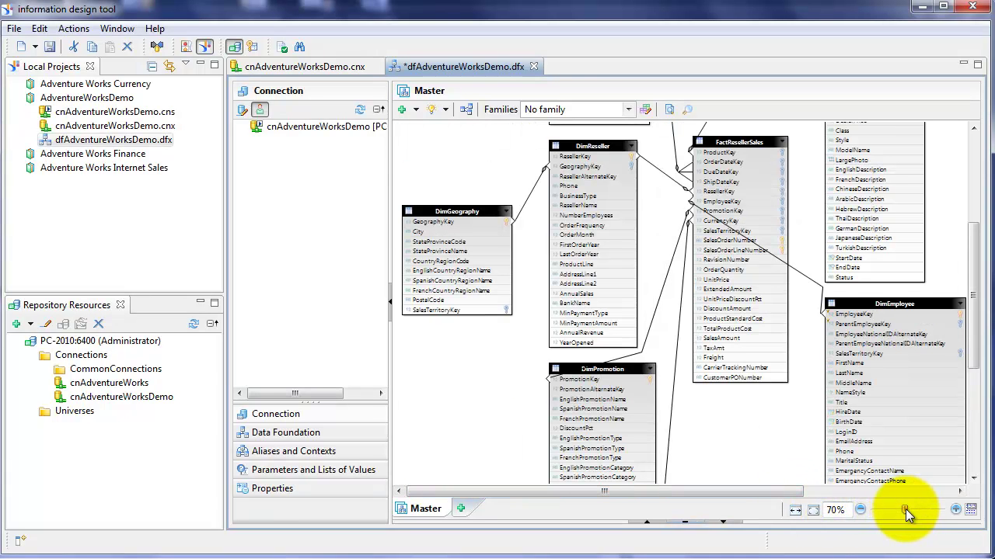
pyautogui.moveTo(906, 510); pyautogui.dragTo(913, 507)
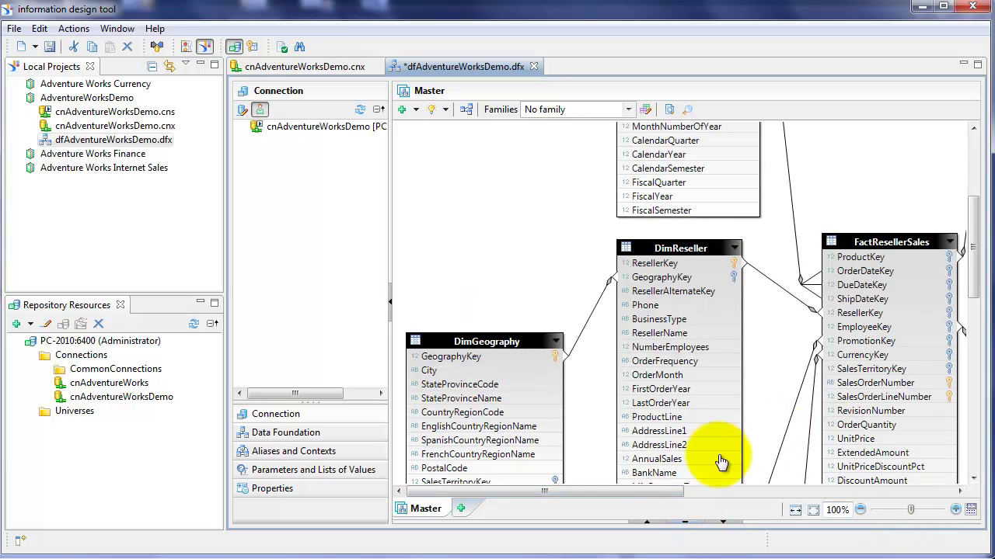
pyautogui.moveTo(644, 491); pyautogui.dragTo(888, 491)
pyautogui.moveTo(977, 261); pyautogui.dragTo(983, 365)
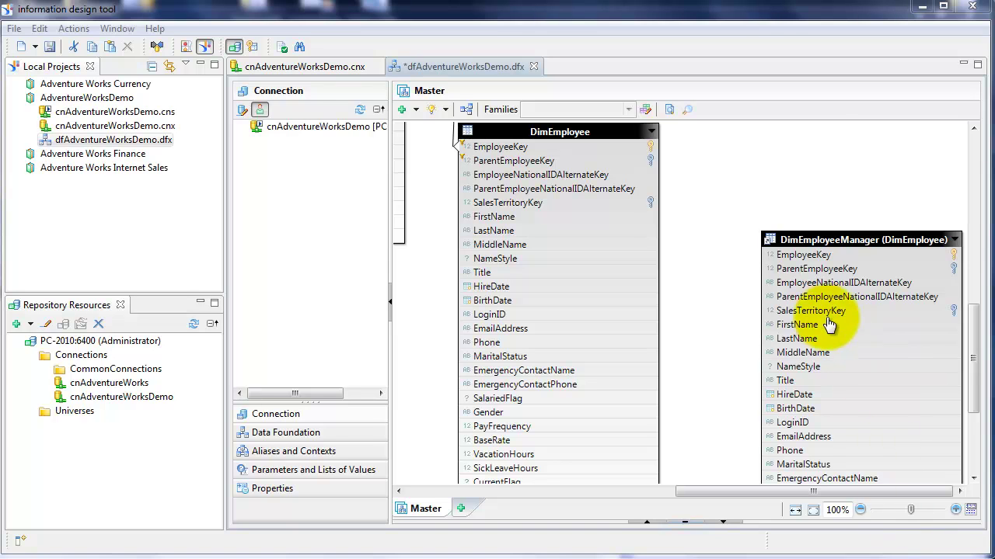
pyautogui.click(491, 286)
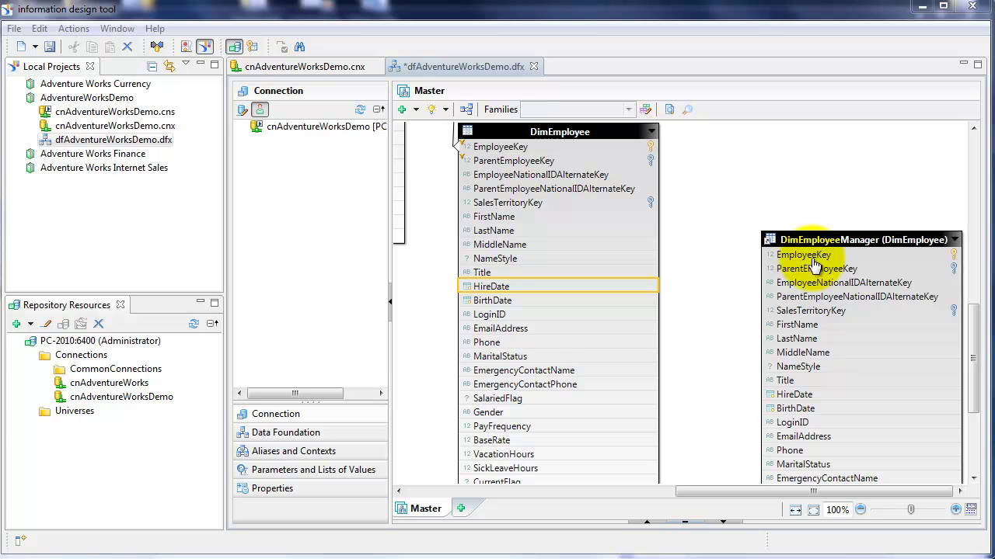
pyautogui.moveTo(812, 259); pyautogui.dragTo(652, 161)
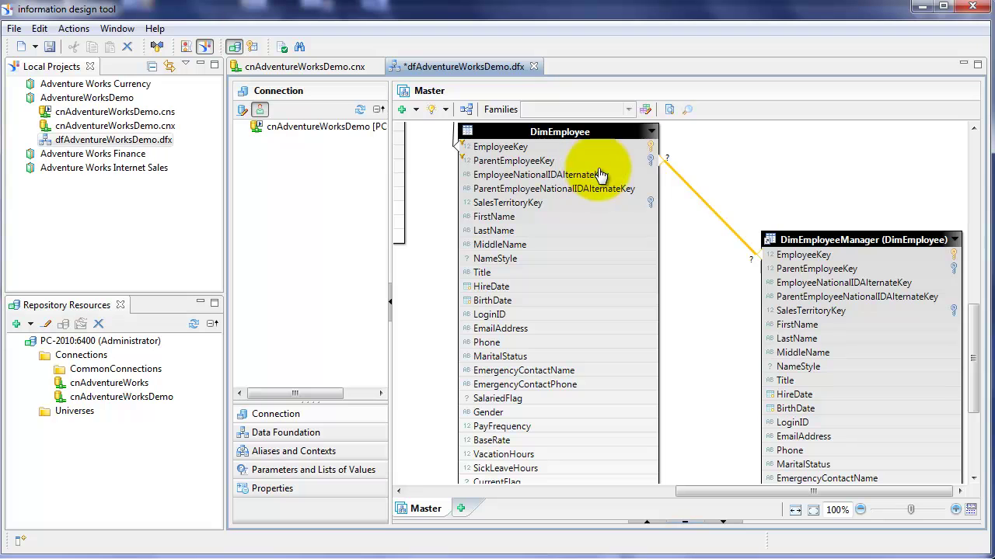
pyautogui.rightClick(692, 190)
pyautogui.click(719, 224)
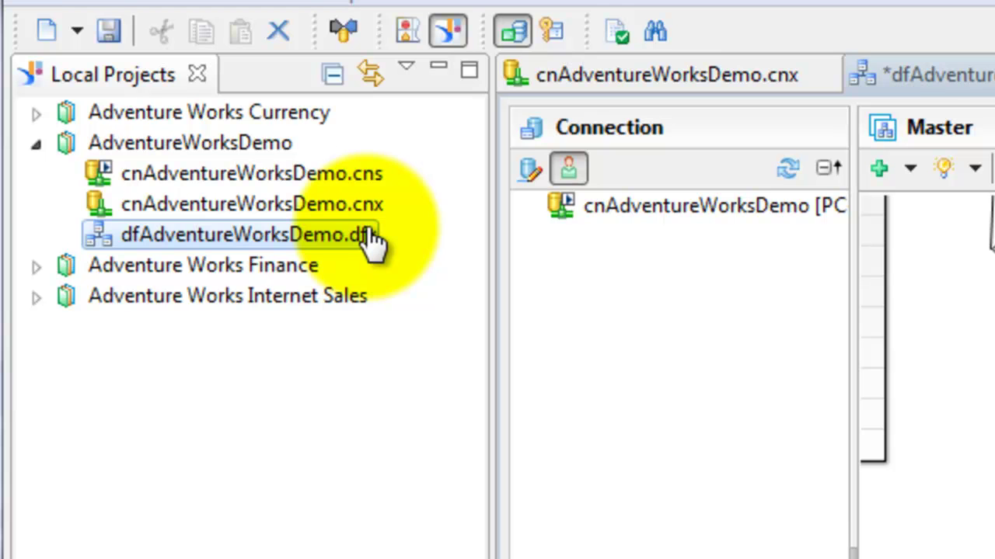
# Start a new business layer in the AdventureWorksDemo project, based on a relational data source
pyautogui.click(257, 148)
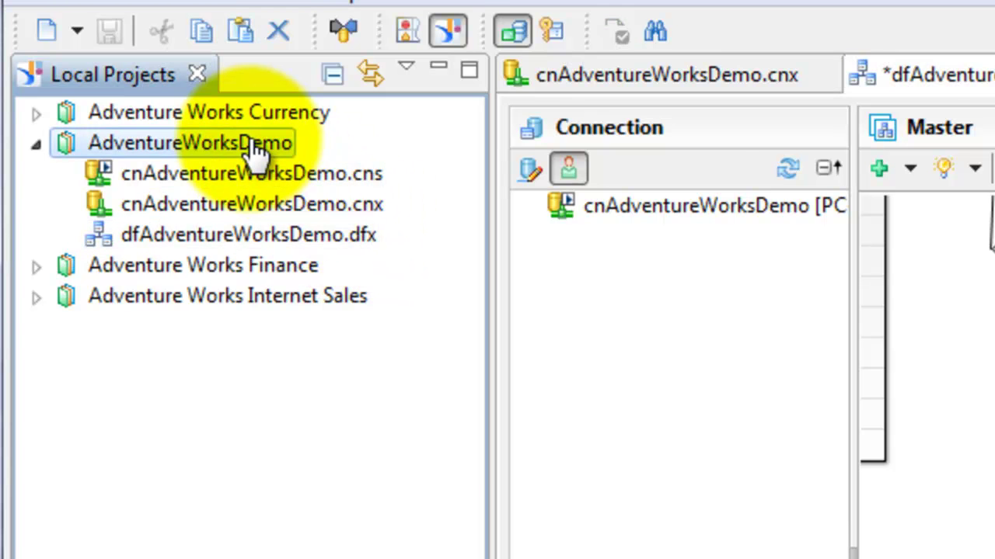
pyautogui.rightClick(256, 148)
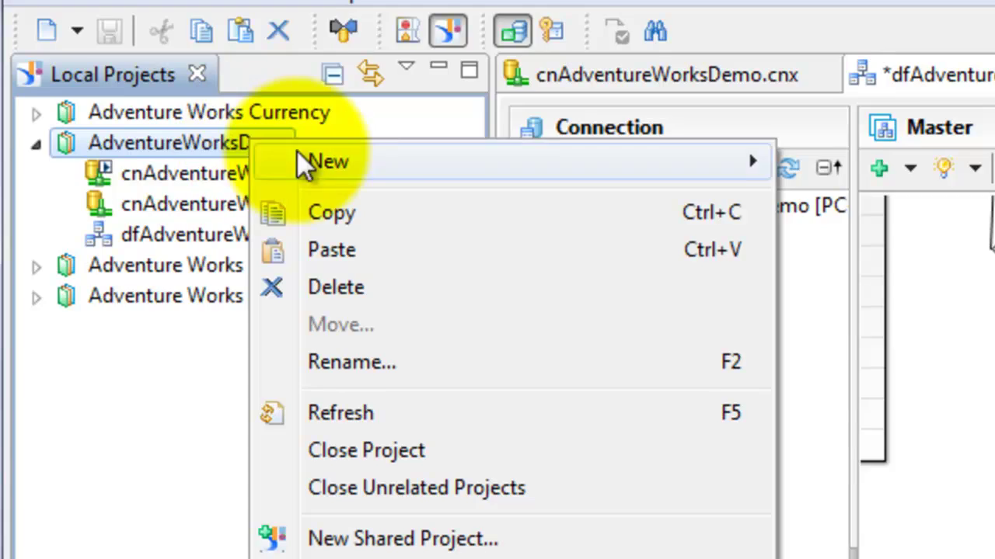
pyautogui.moveTo(331, 163)
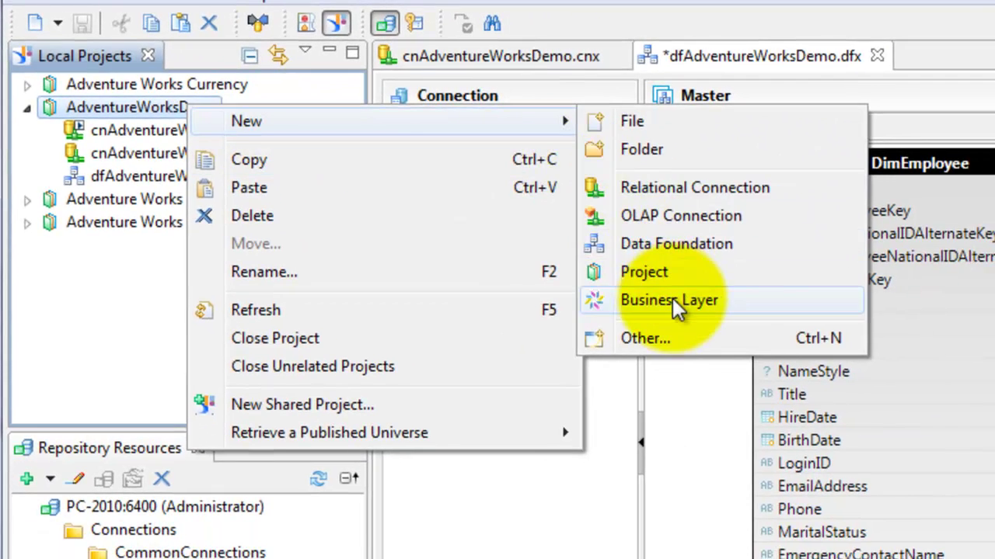
pyautogui.click(673, 300)
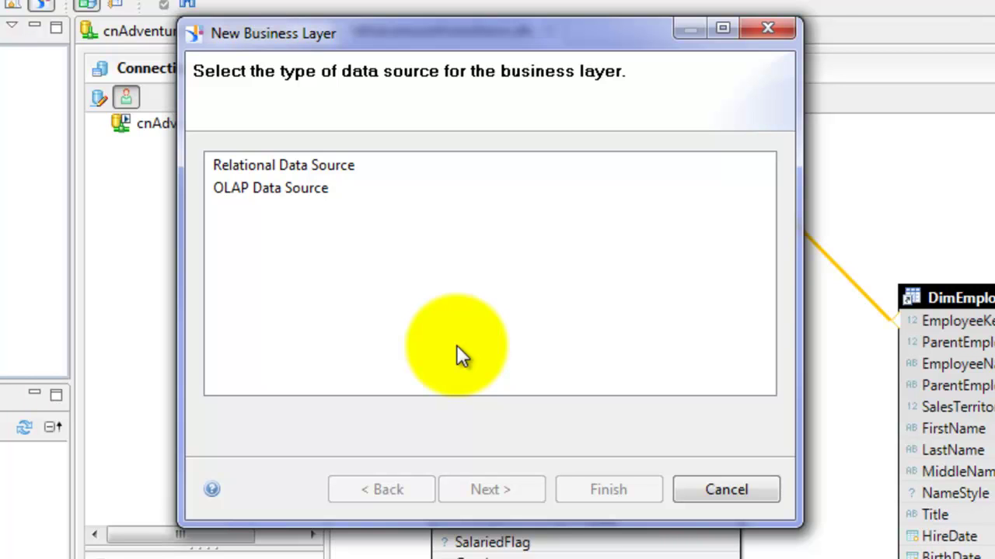
pyautogui.click(311, 169)
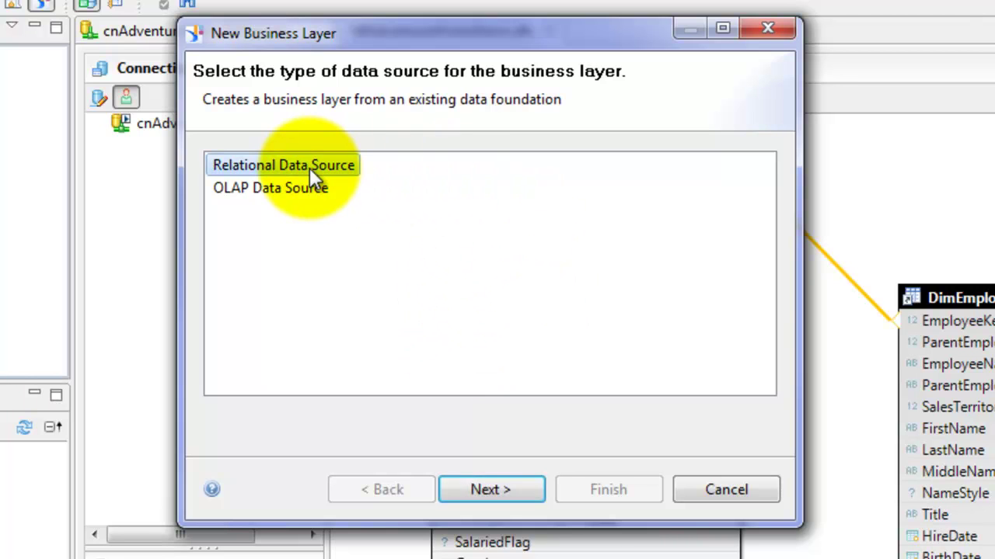
pyautogui.click(501, 488)
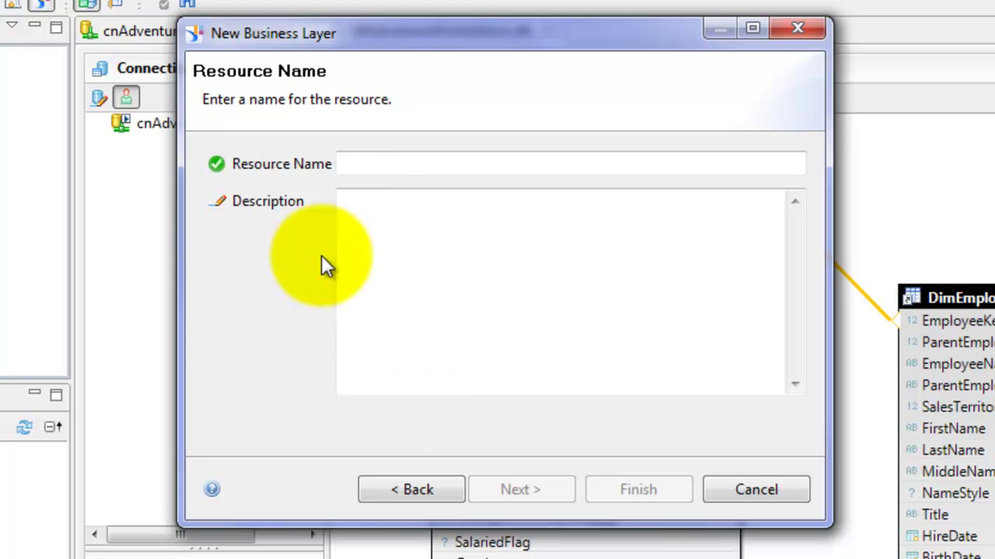
# Name the business layer blAdventureWorksDemo and describe it as "Business Layer for the Adventure Works demo"
pyautogui.click(362, 166)
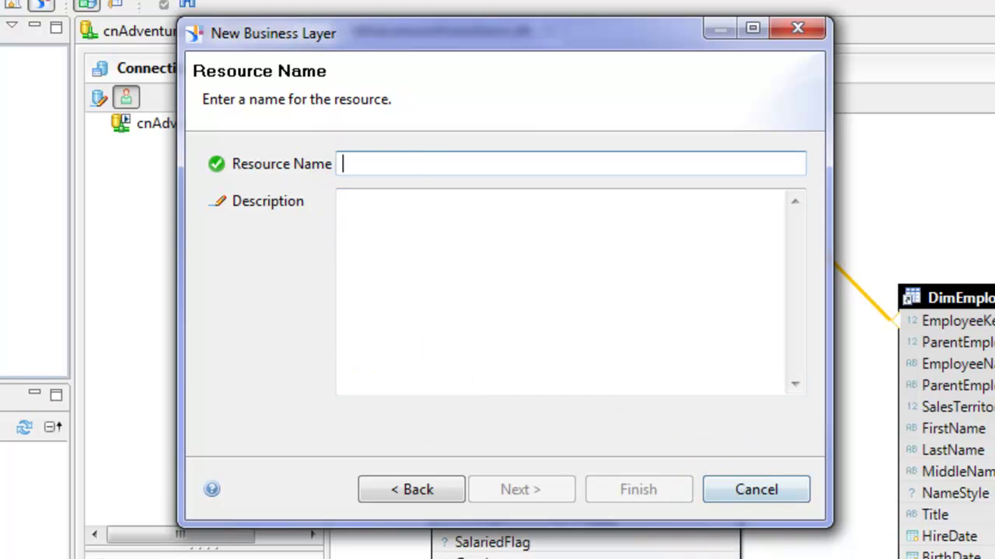
pyautogui.write('blAdventureWorksDemo')
pyautogui.press('Tab')
pyautogui.write('Business Layer for the Adventure Works demo')
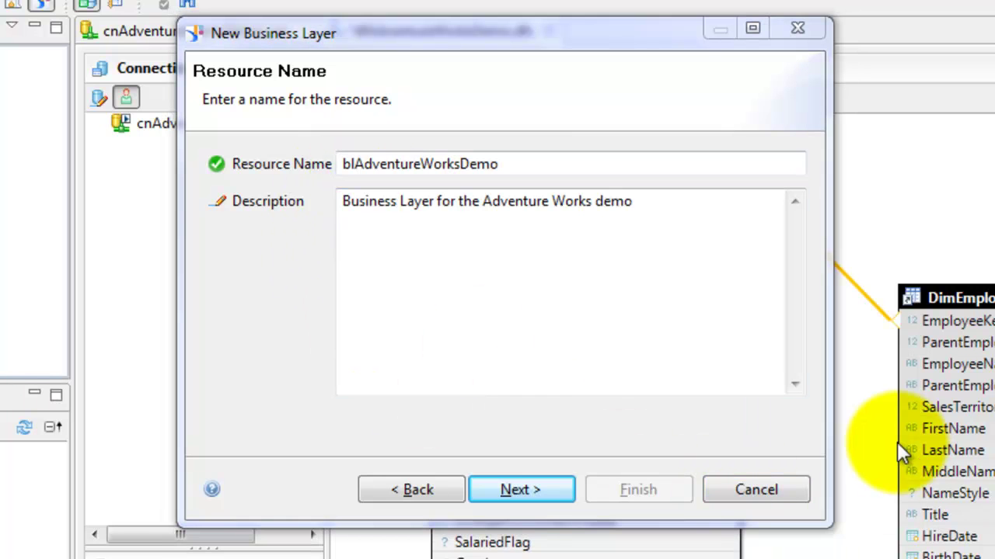
pyautogui.click(506, 164)
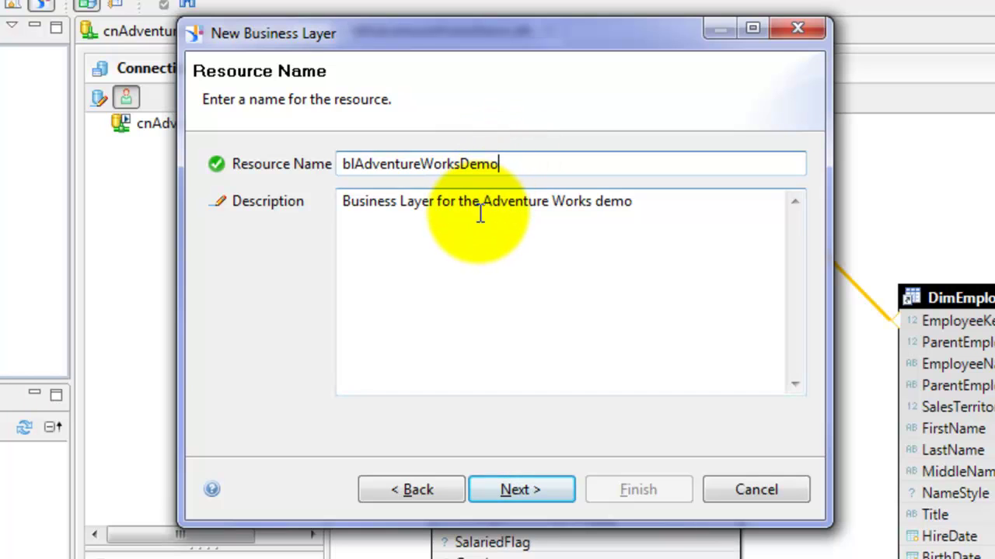
pyautogui.click(519, 490)
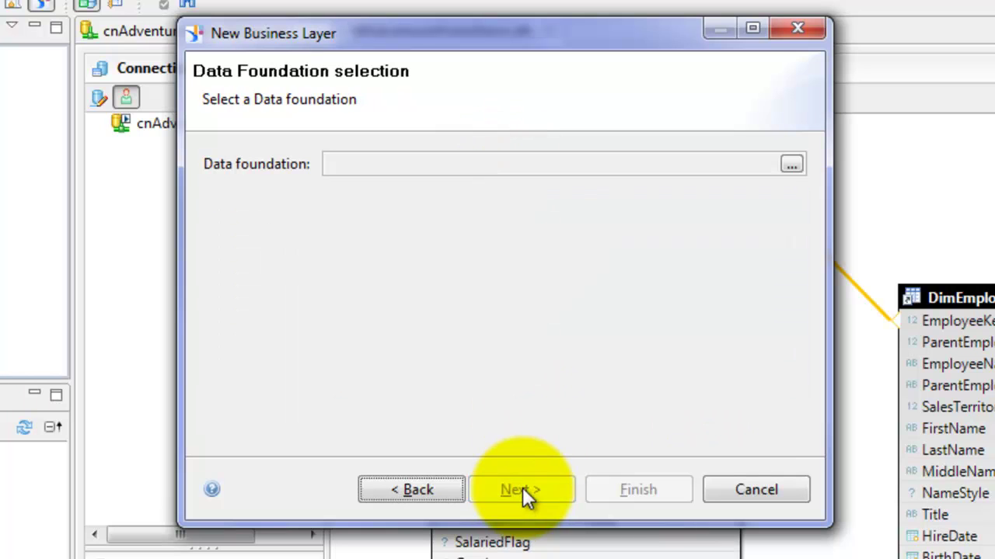
# Create the business layer from dfAdventureWorksDemo.dfx with automatically created classes and objects, and check the contents of the Dim Currency folder
pyautogui.click(791, 165)
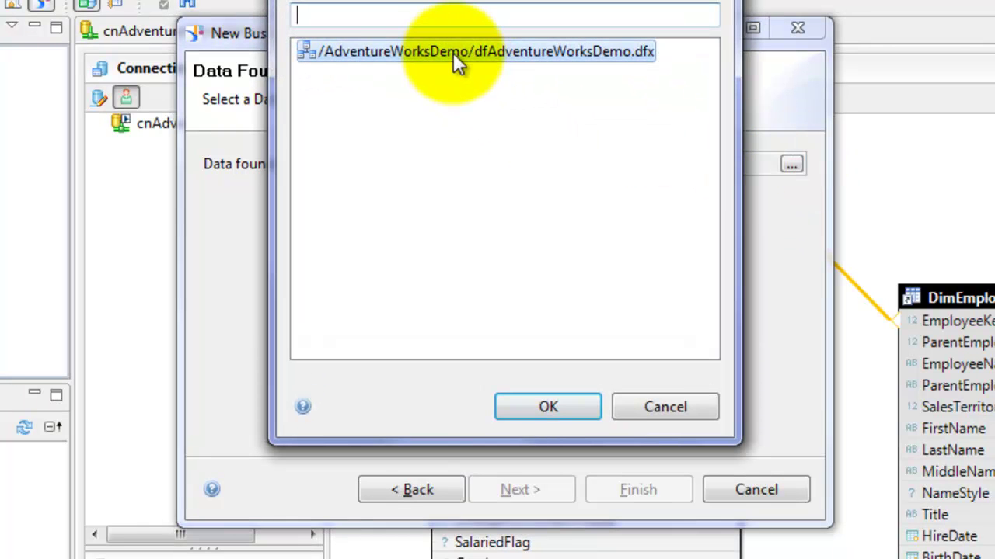
pyautogui.click(548, 403)
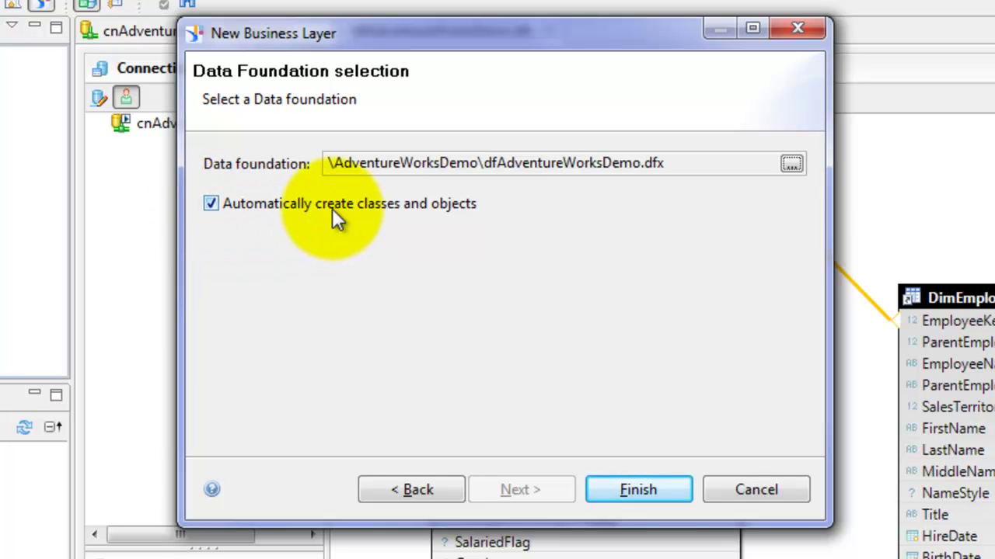
pyautogui.click(639, 484)
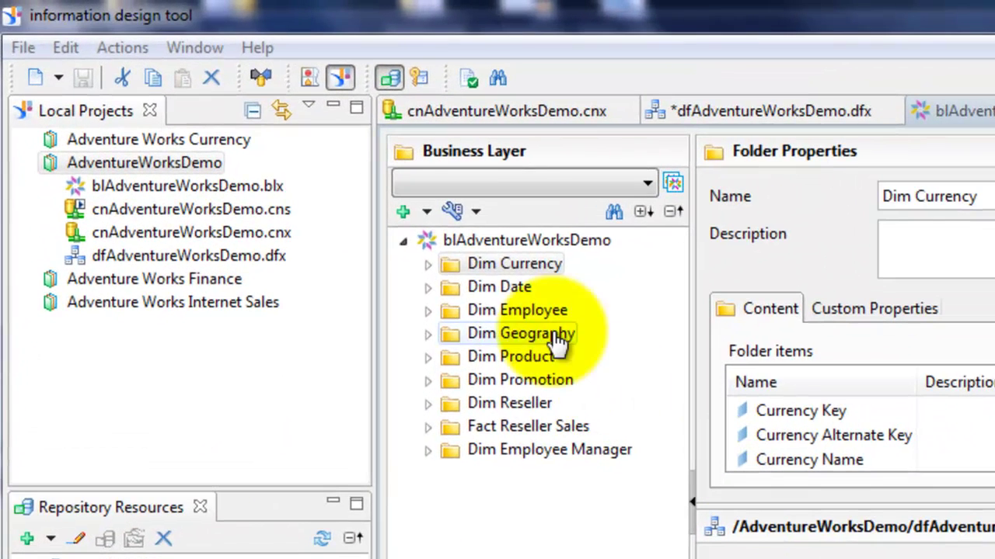
pyautogui.click(428, 264)
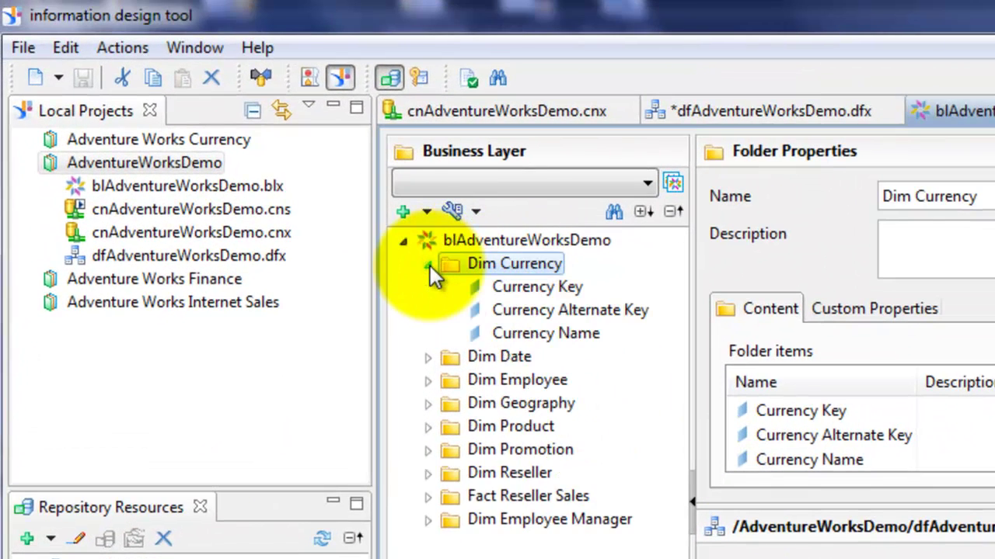
pyautogui.click(428, 264)
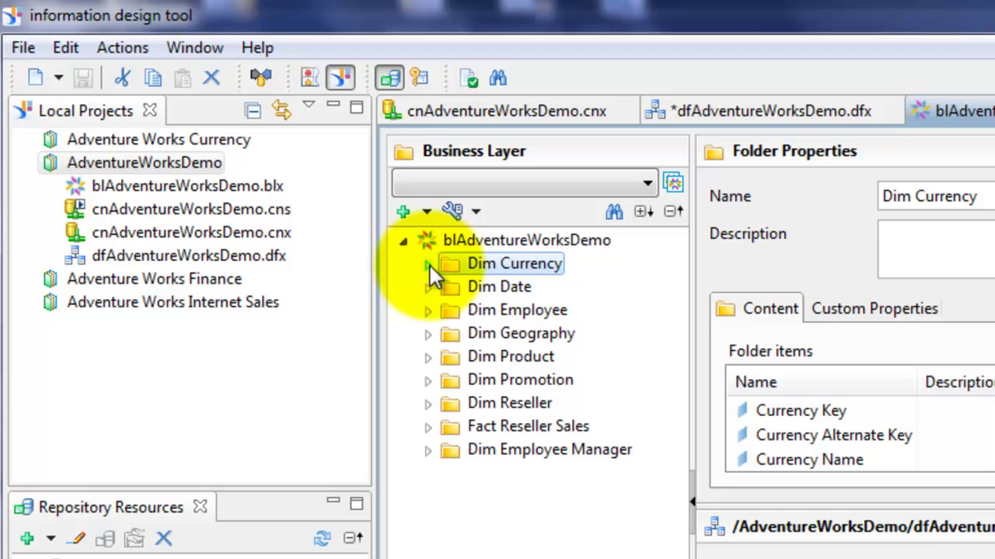
# Delete the Currency Key dimension from the Dim Currency folder
pyautogui.click(430, 265)
pyautogui.click(534, 295)
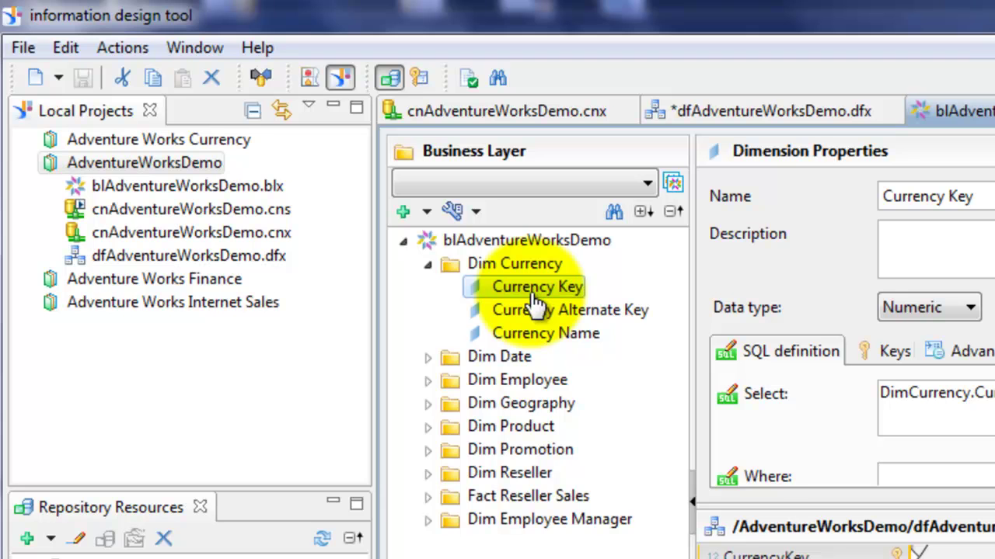
pyautogui.click(429, 356)
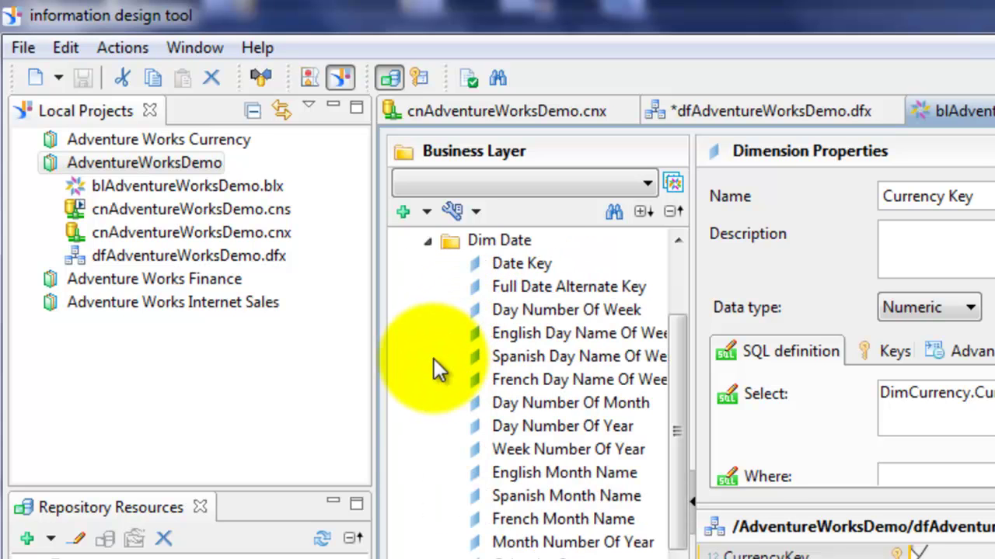
pyautogui.scroll(2, 662, 289)
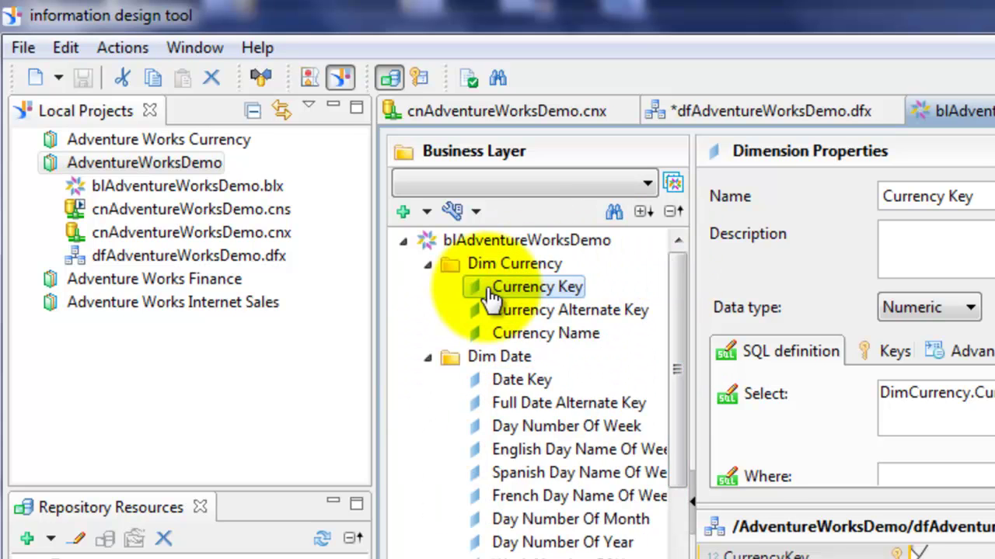
pyautogui.rightClick(528, 298)
pyautogui.click(590, 355)
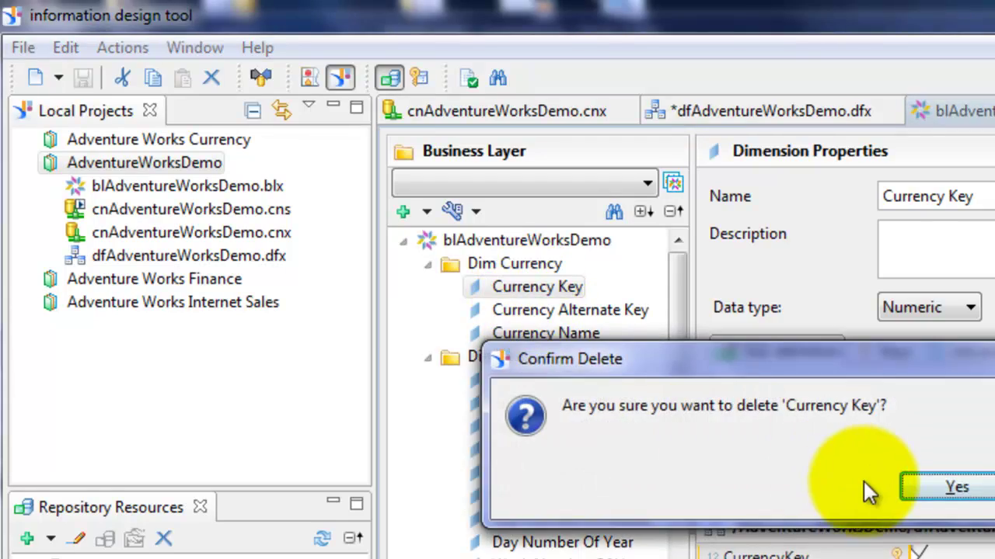
pyautogui.click(940, 484)
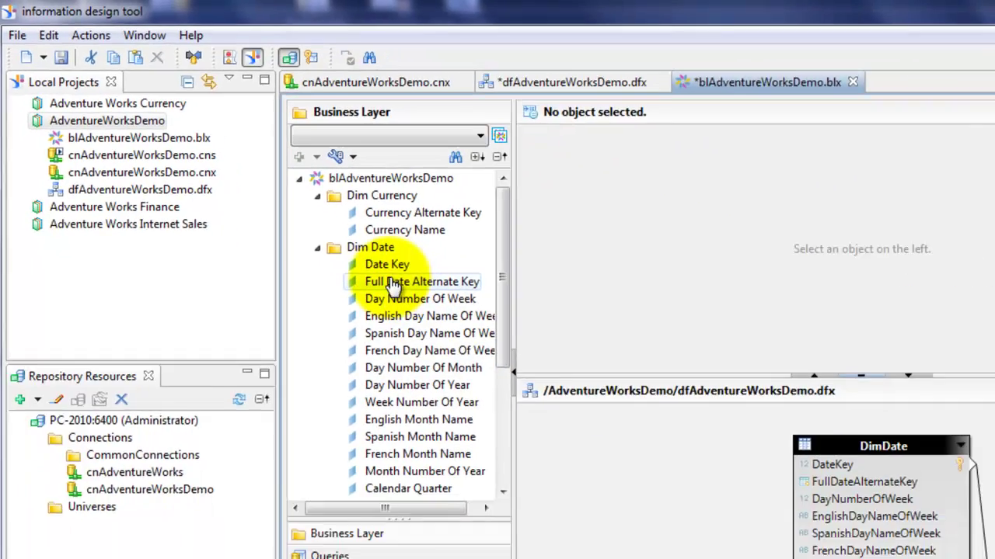
# Delete the Date Key dimension from the Dim Date folder
pyautogui.click(387, 267)
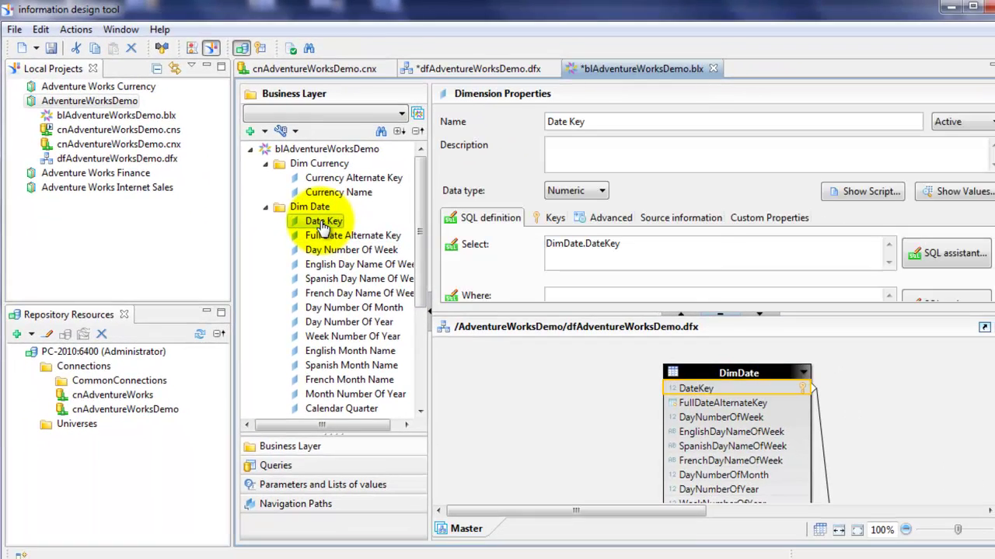
pyautogui.press('Delete')
pyautogui.click(584, 299)
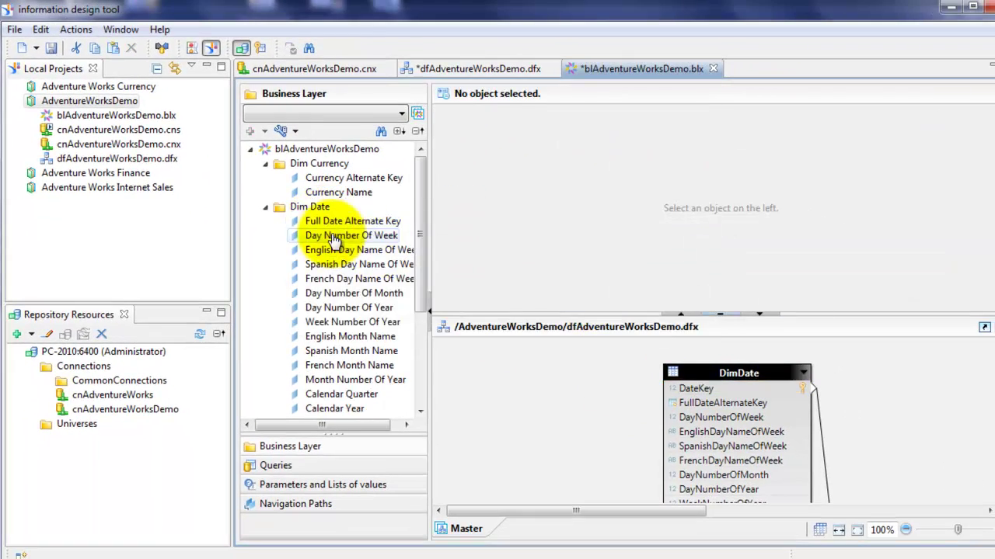
# Delete the table key objects from the remaining folders, from Dim Employee through Dim Employee Manager, and collapse the folders
pyautogui.click(265, 207)
pyautogui.click(266, 221)
pyautogui.click(322, 164)
pyautogui.press('Delete')
pyautogui.click(590, 298)
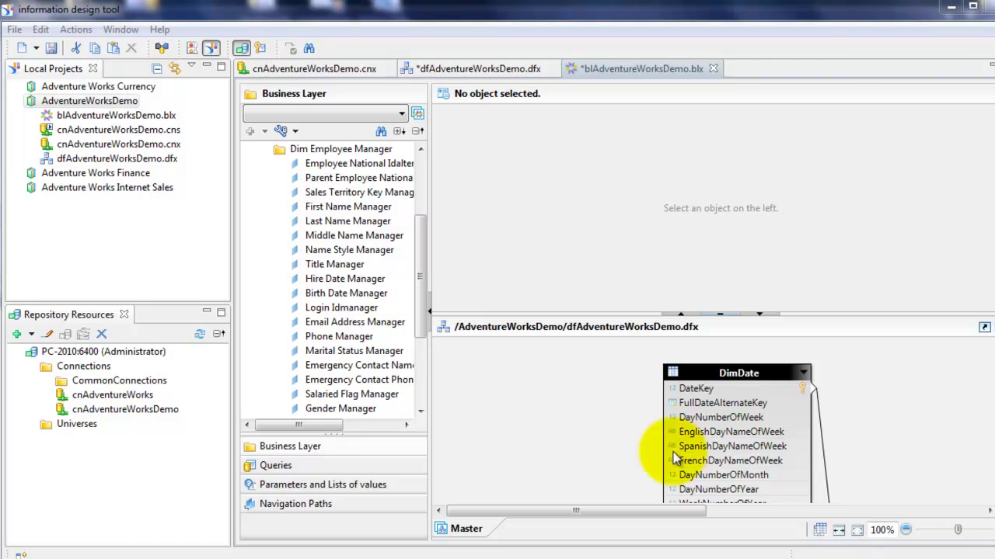
pyautogui.moveTo(422, 277); pyautogui.dragTo(418, 190)
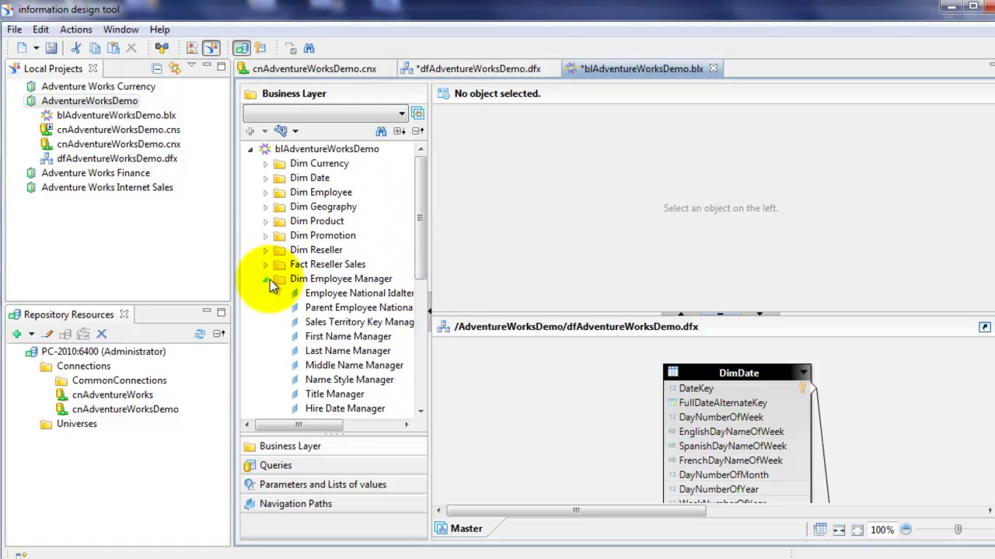
pyautogui.click(265, 280)
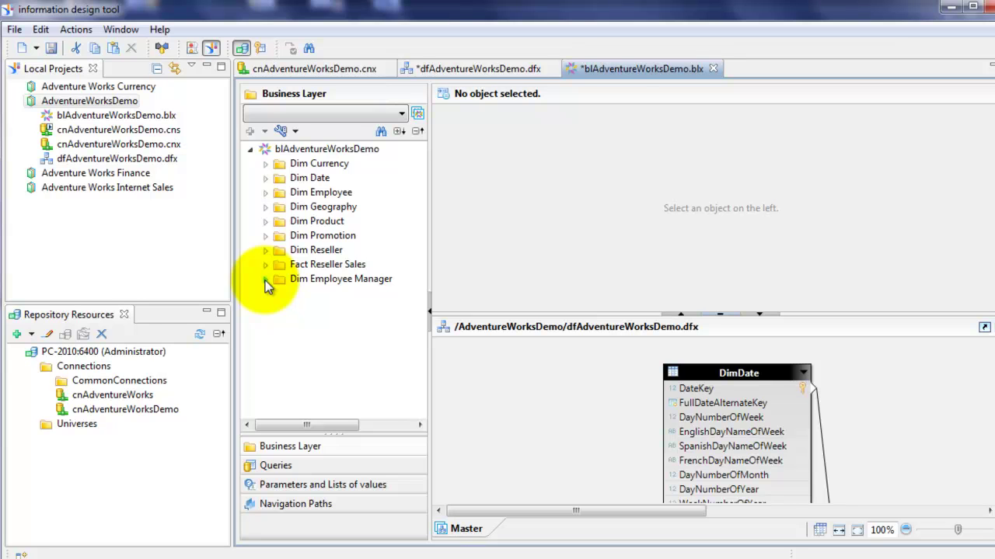
# Create a folder named Dimensions directly under blAdventureWorksDemo
pyautogui.click(320, 152)
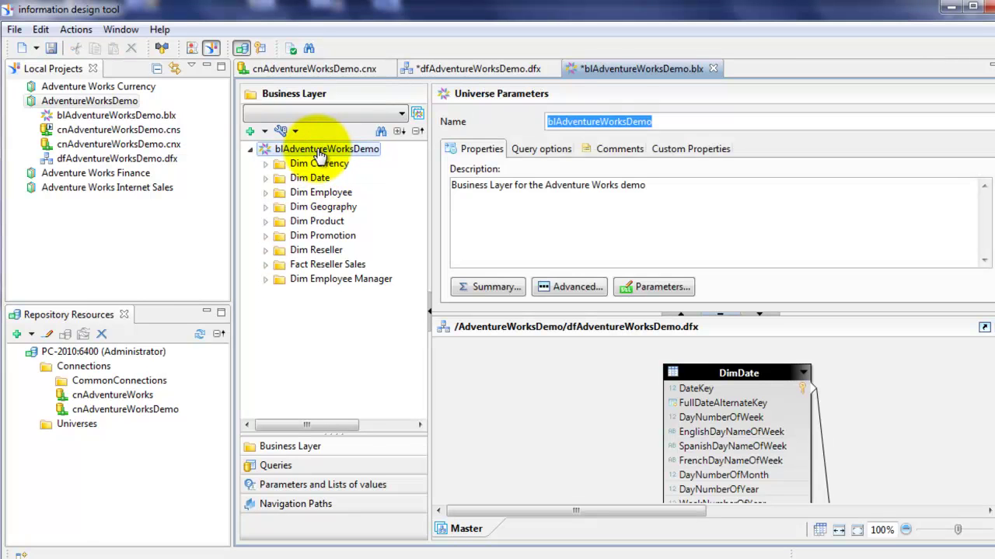
pyautogui.rightClick(320, 154)
pyautogui.moveTo(350, 159)
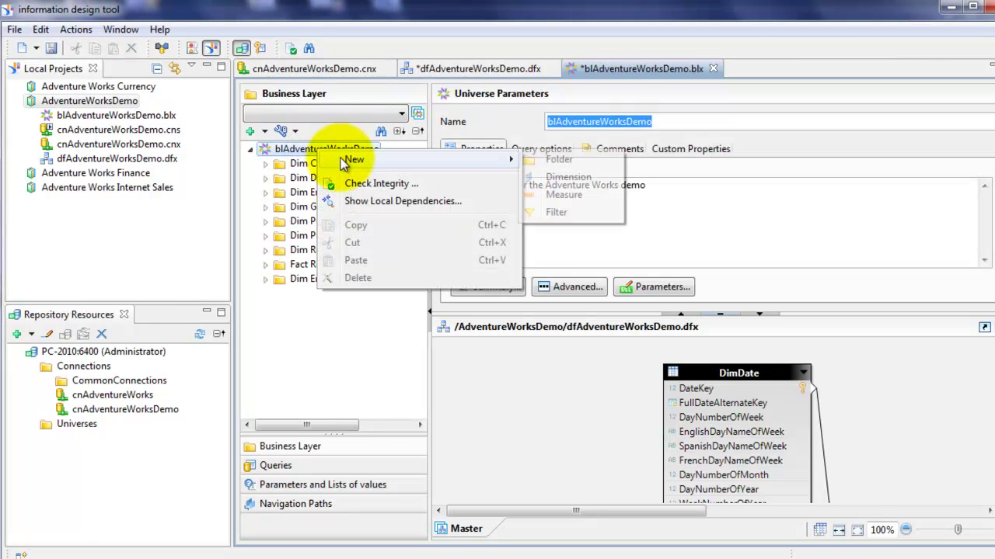
pyautogui.click(554, 160)
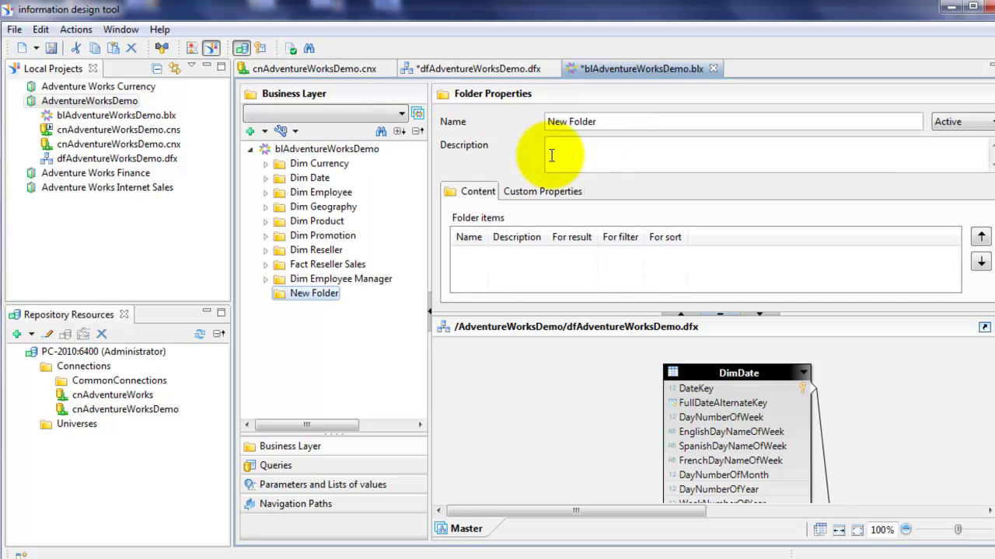
pyautogui.tripleClick(588, 122)
pyautogui.write('D')
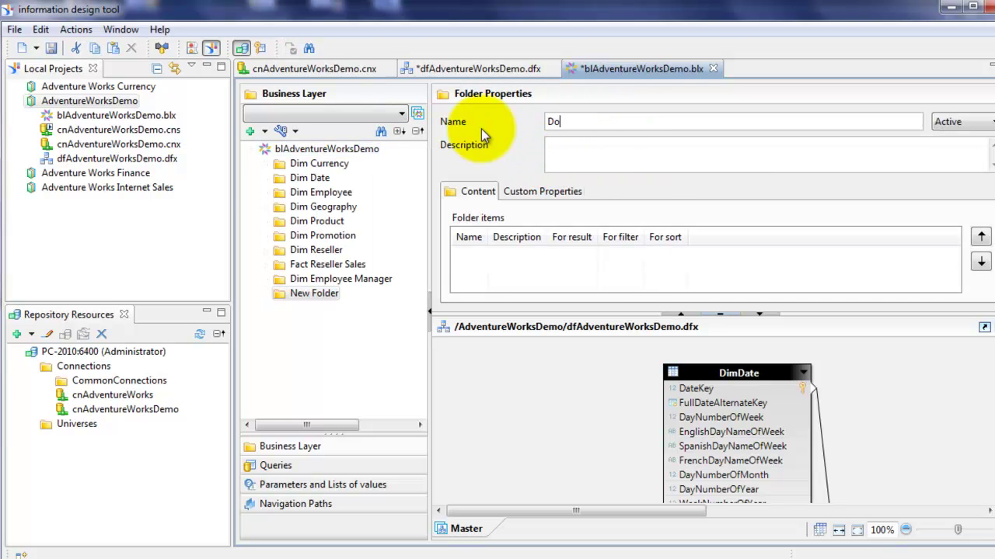
pyautogui.write('imensions')
pyautogui.click(322, 296)
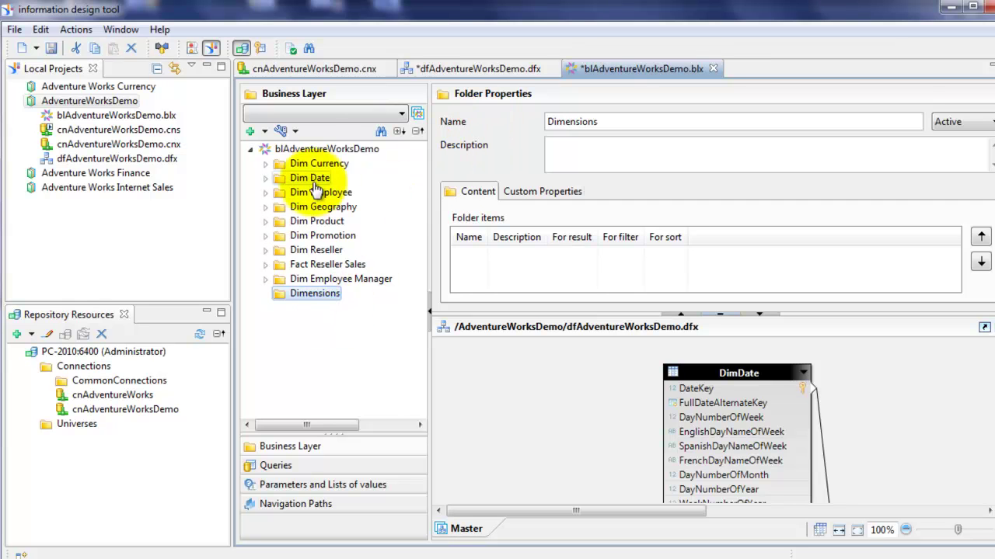
# Create a second folder named Facts directly under blAdventureWorksDemo
pyautogui.click(310, 152)
pyautogui.rightClick(309, 149)
pyautogui.moveTo(342, 157)
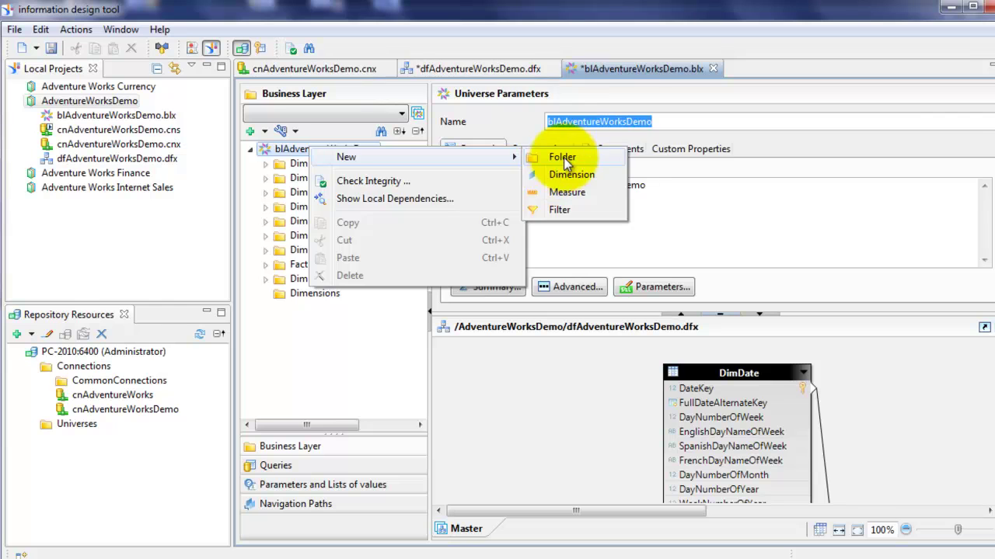
pyautogui.click(562, 159)
pyautogui.moveTo(599, 122); pyautogui.dragTo(488, 125)
pyautogui.write('FAct')
pyautogui.press('BackSpace')
pyautogui.press('BackSpace')
pyautogui.press('BackSpace')
pyautogui.write('act')
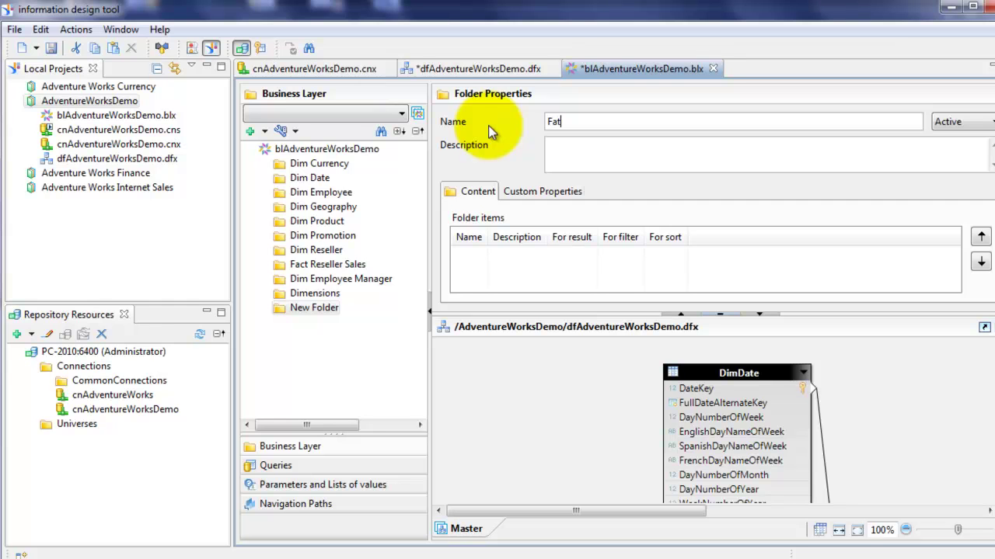
pyautogui.write('s')
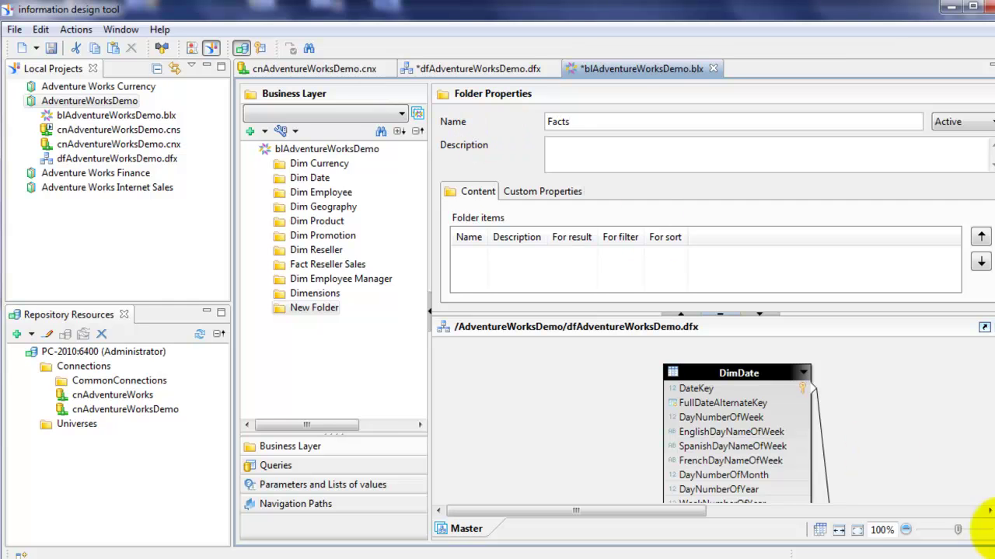
pyautogui.press('Return')
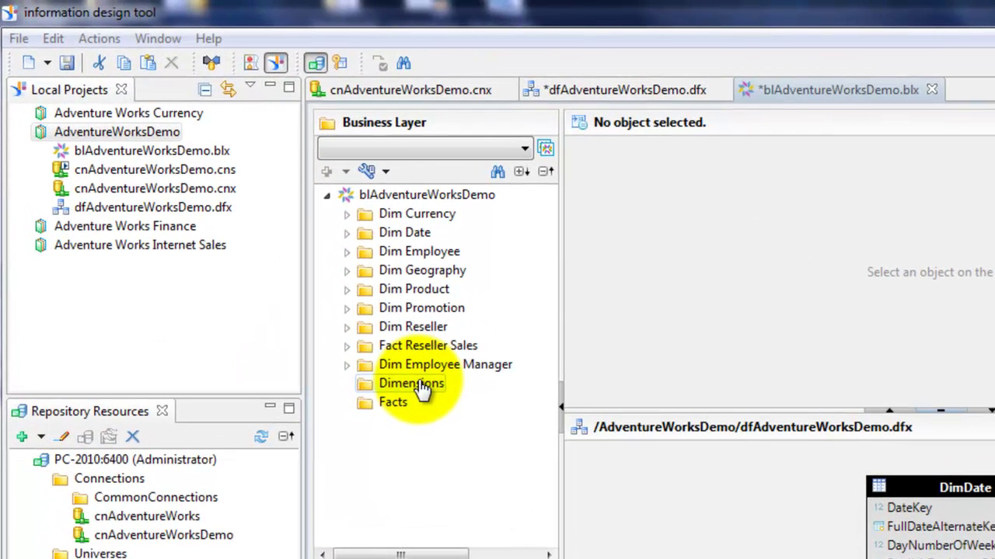
# Move all the Dim folders into Dimensions and Fact Reseller Sales into Facts
pyautogui.moveTo(412, 222); pyautogui.dragTo(409, 391)
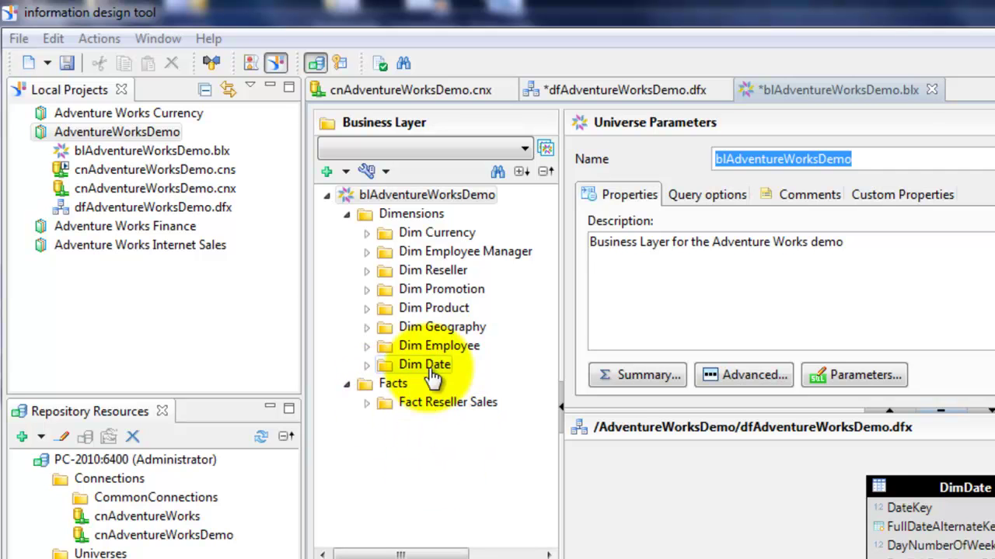
# Remove the Dim and Fact prefixes from all subfolder names, giving names such as Currency, Employee Manager and Reseller Sales
pyautogui.click(420, 238)
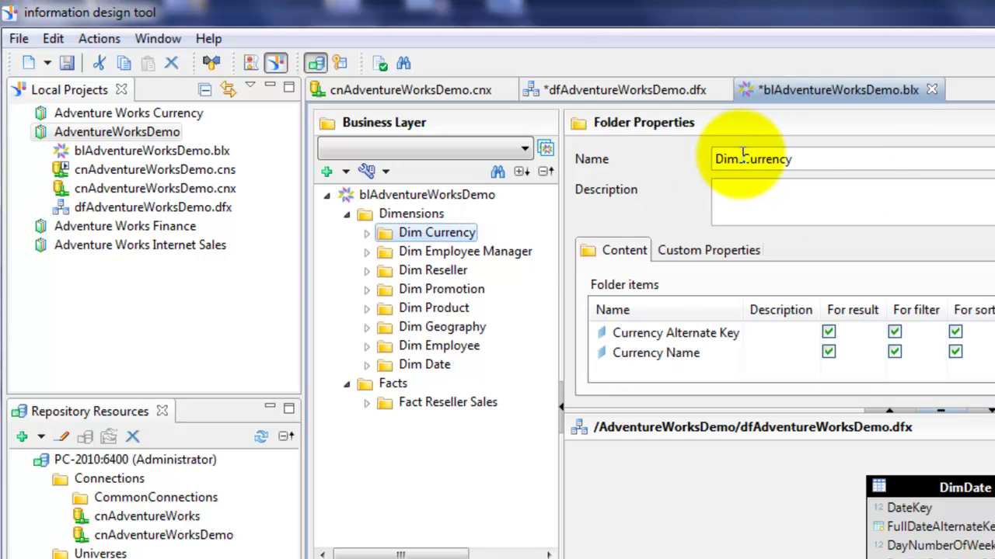
pyautogui.moveTo(742, 158); pyautogui.dragTo(713, 159)
pyautogui.press('BackSpace')
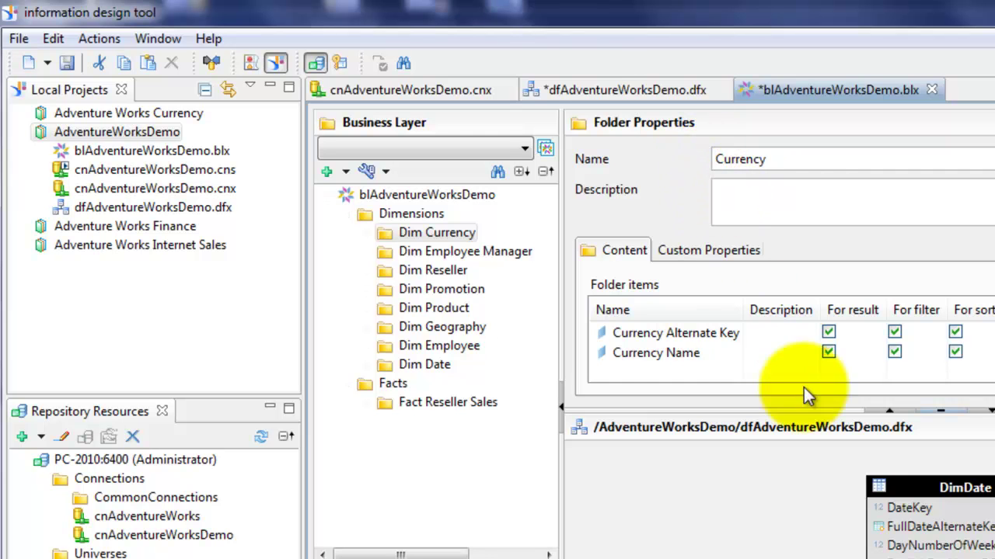
pyautogui.click(435, 251)
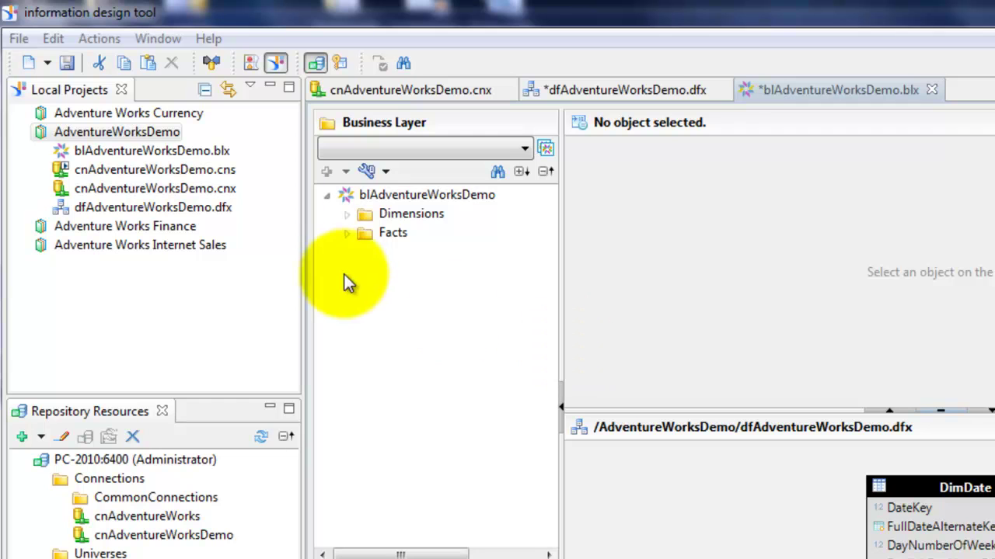
pyautogui.click(346, 215)
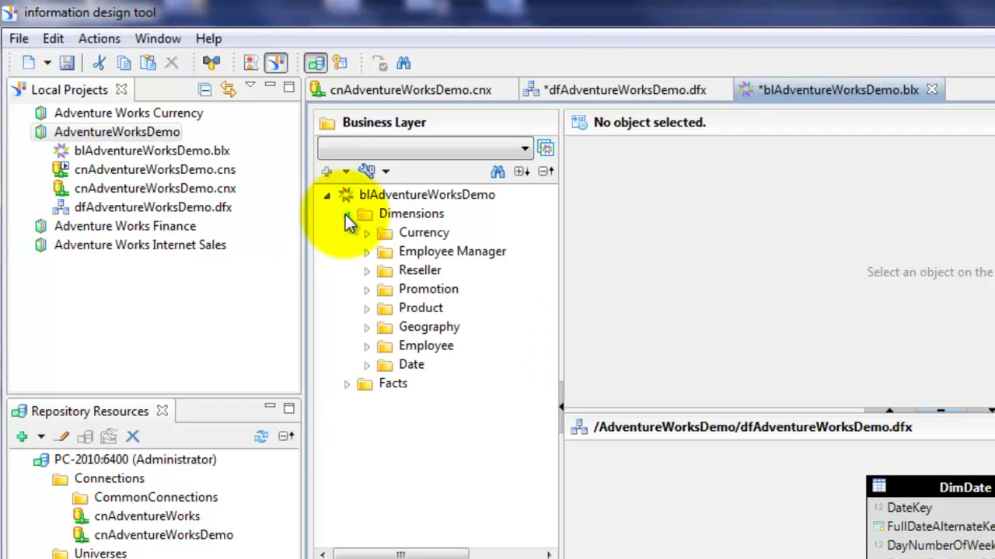
pyautogui.click(346, 384)
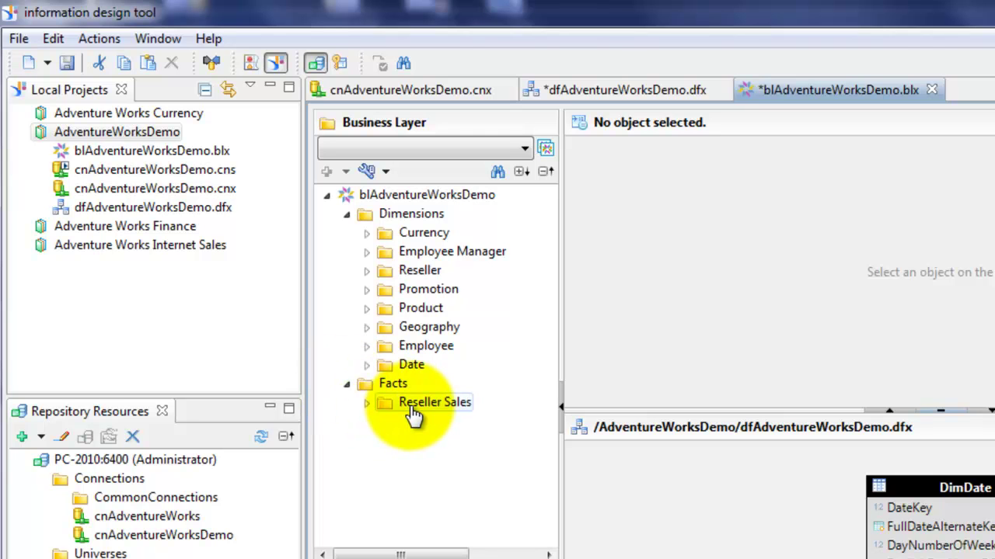
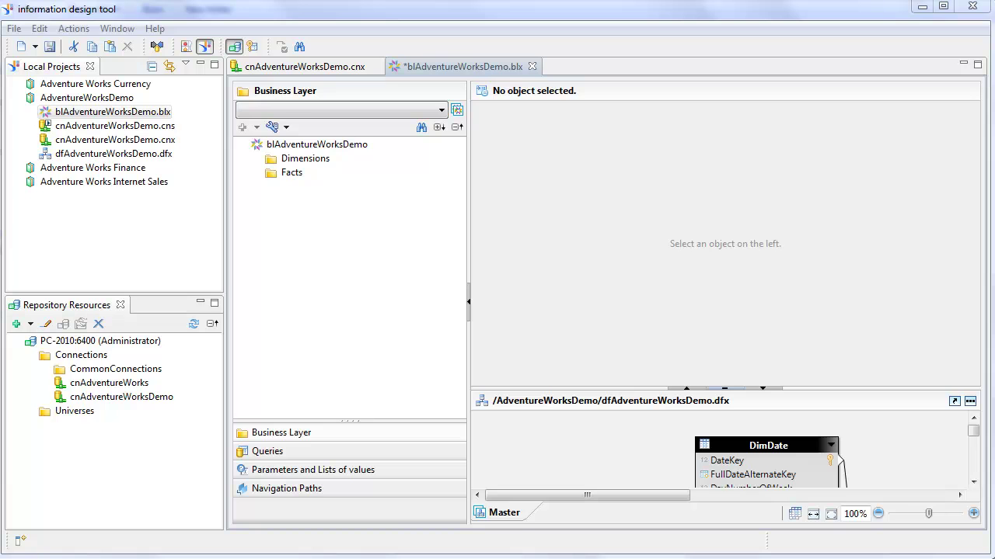
# Turn the numeric objects in the Reseller Sales folder, from Order Quantity through Freight, into measures
pyautogui.click(258, 159)
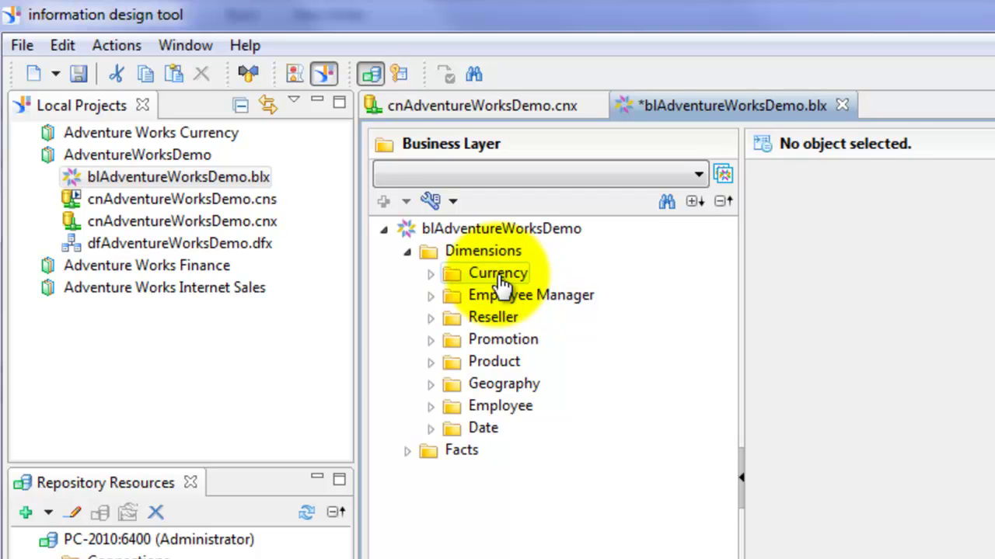
pyautogui.click(407, 451)
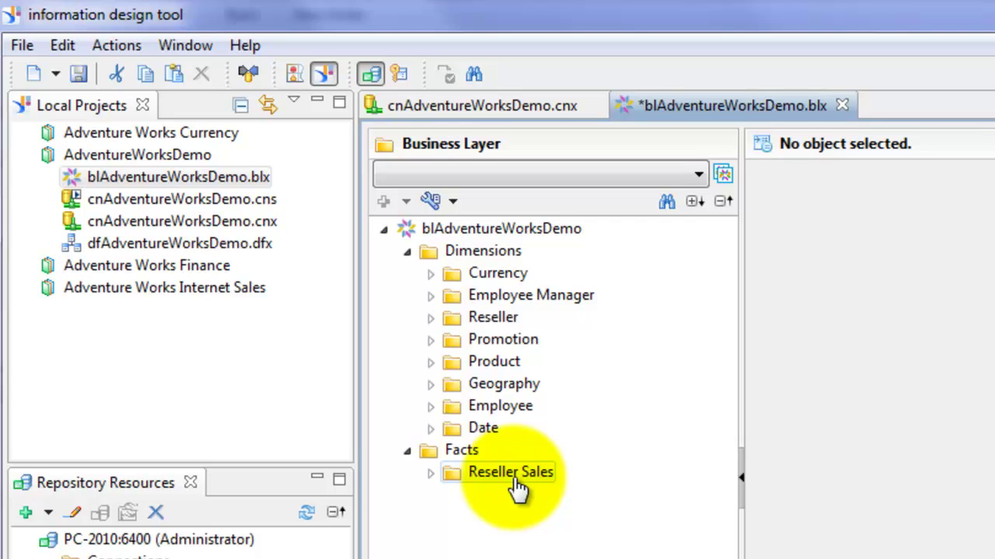
pyautogui.click(431, 473)
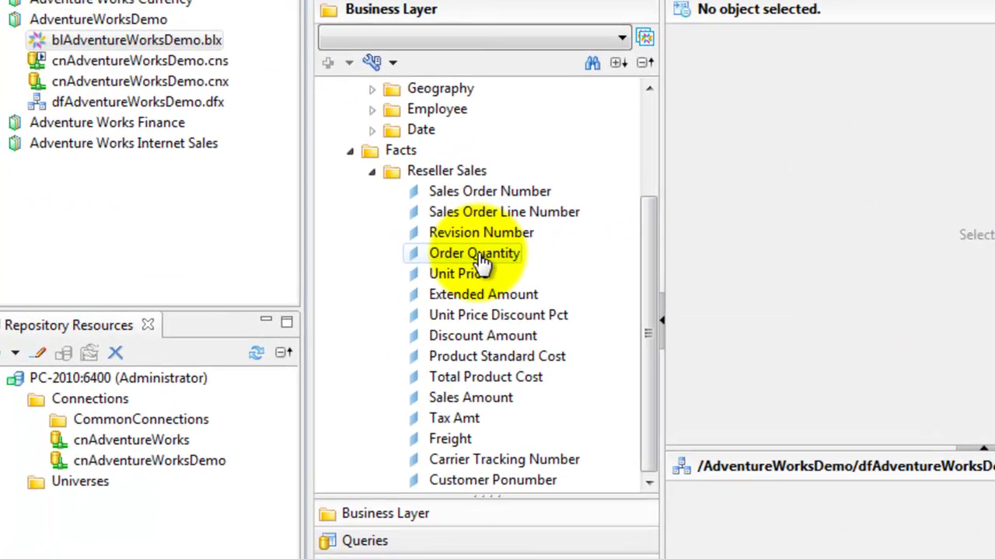
pyautogui.click(474, 261)
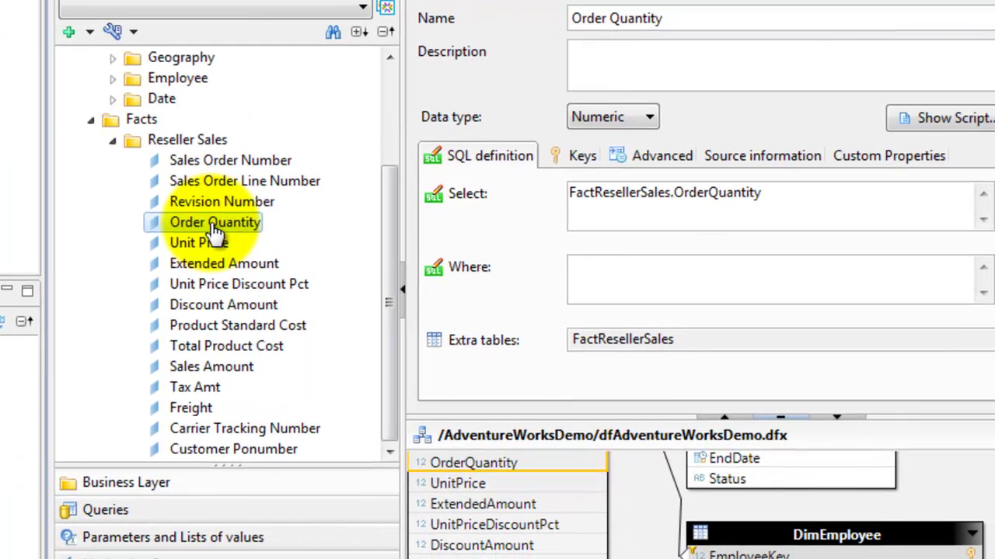
pyautogui.rightClick(470, 254)
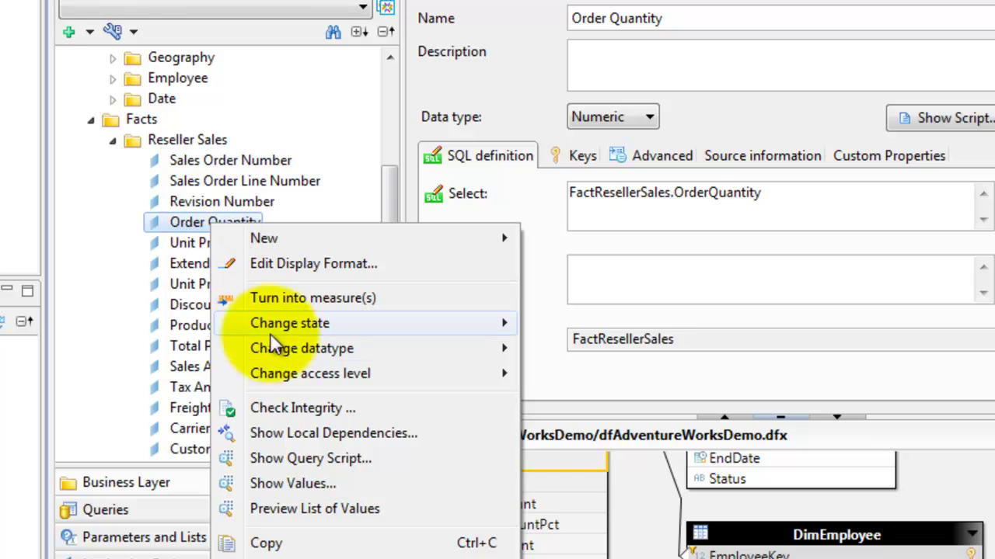
pyautogui.click(366, 303)
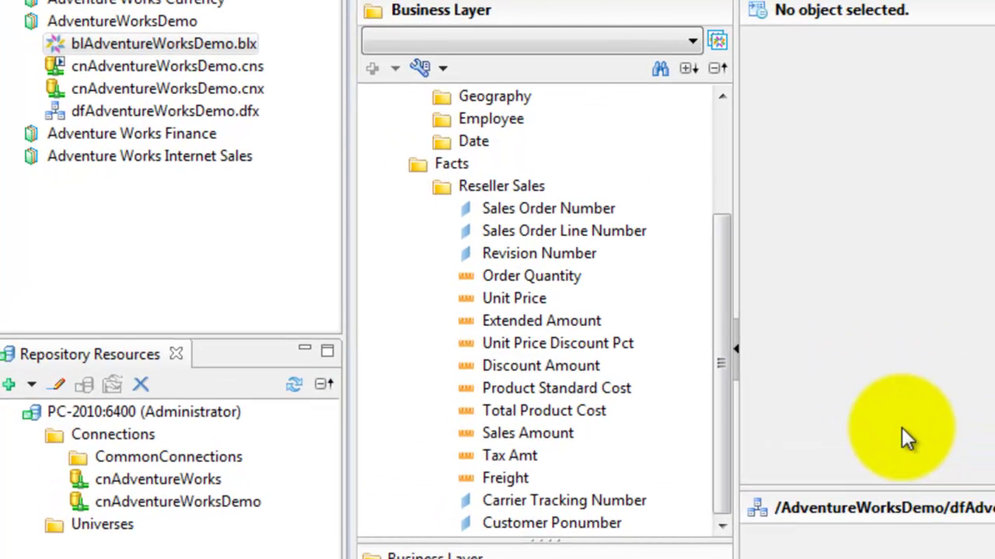
# Set the aggregation function of the Order Quantity measure in Reseller Sales to Sum
pyautogui.click(550, 291)
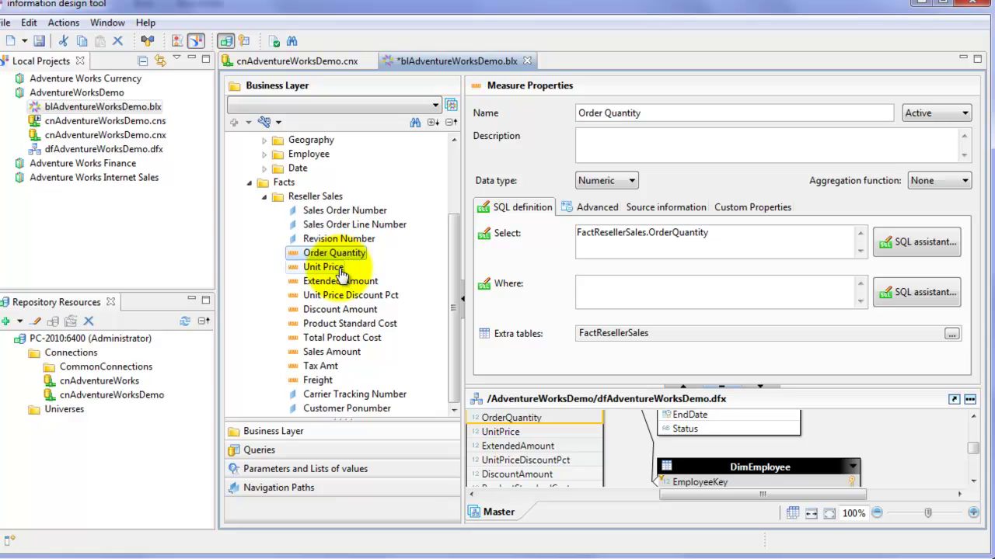
pyautogui.click(340, 268)
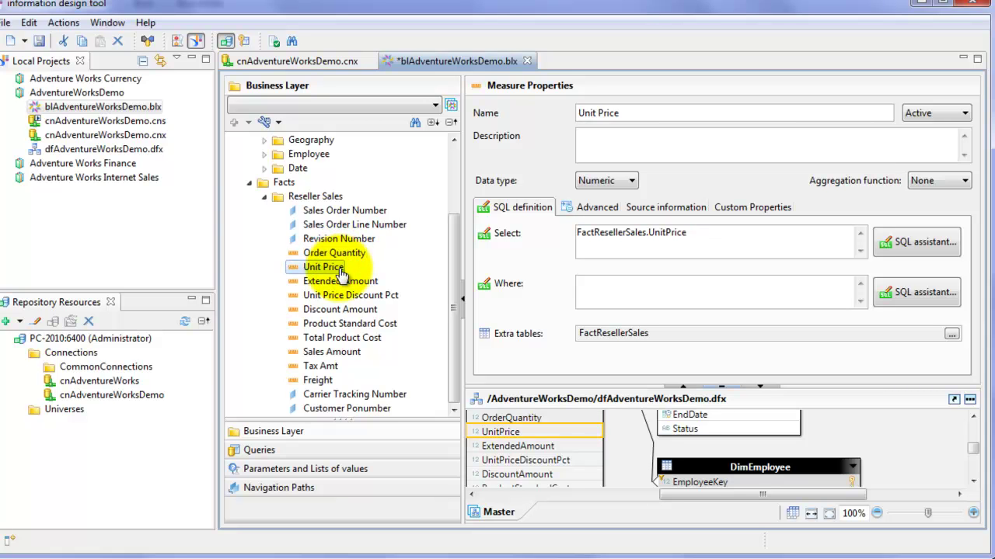
pyautogui.click(332, 256)
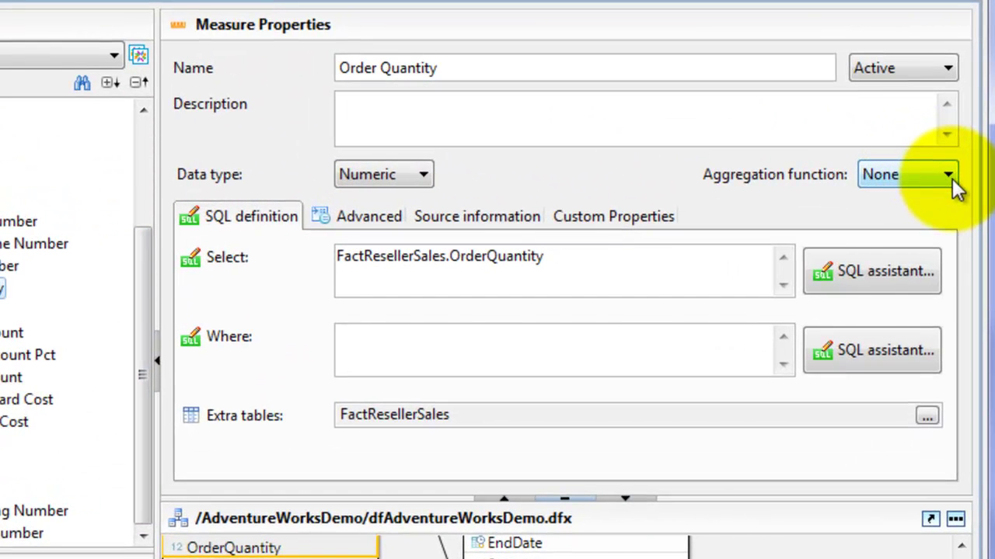
pyautogui.click(965, 182)
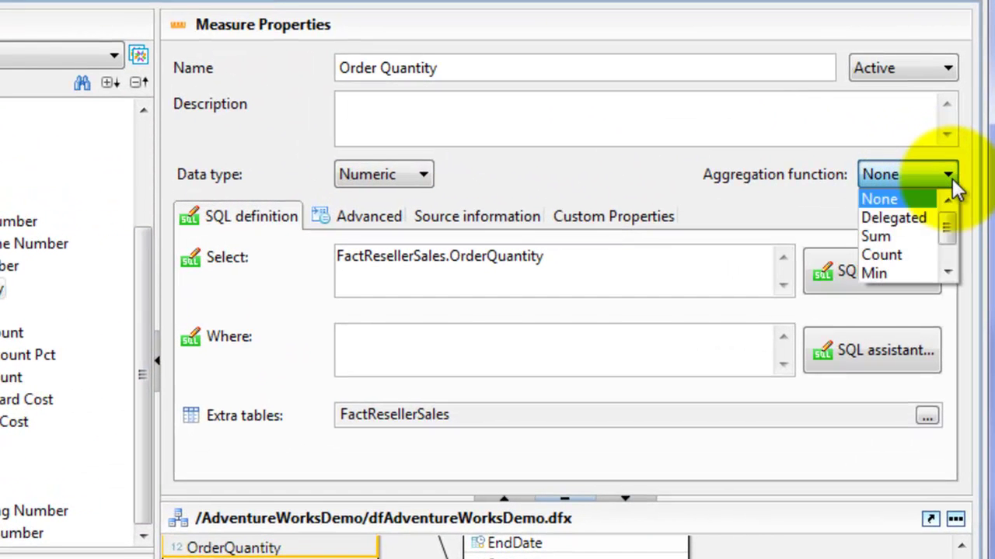
pyautogui.click(885, 238)
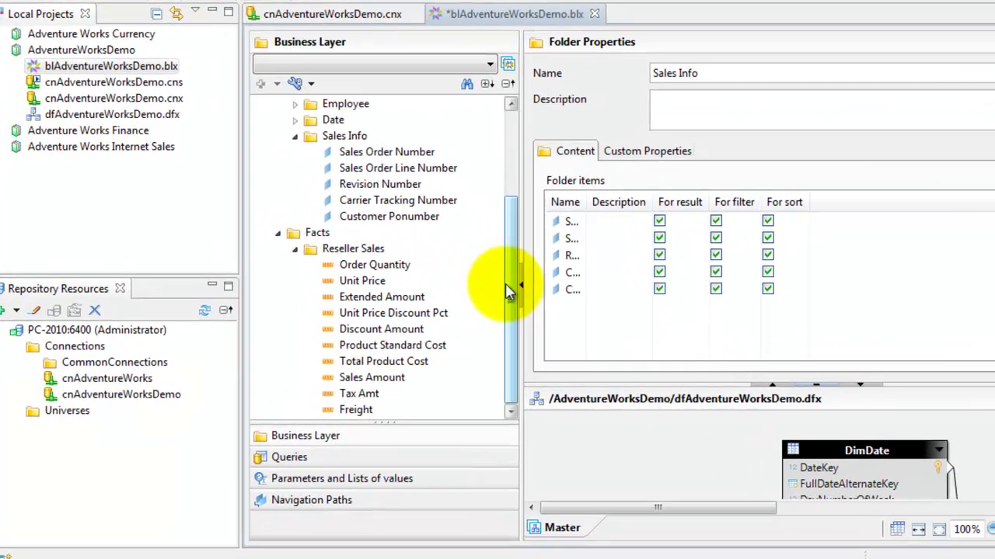
# Rename the Facts folder as Measures
pyautogui.moveTo(459, 298); pyautogui.dragTo(459, 230)
pyautogui.moveTo(542, 194); pyautogui.dragTo(544, 267)
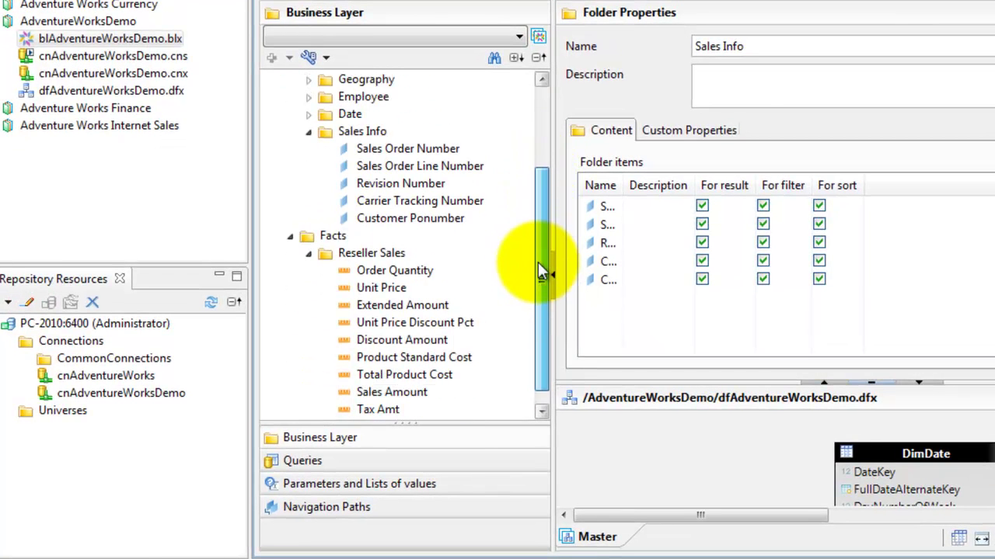
pyautogui.click(335, 239)
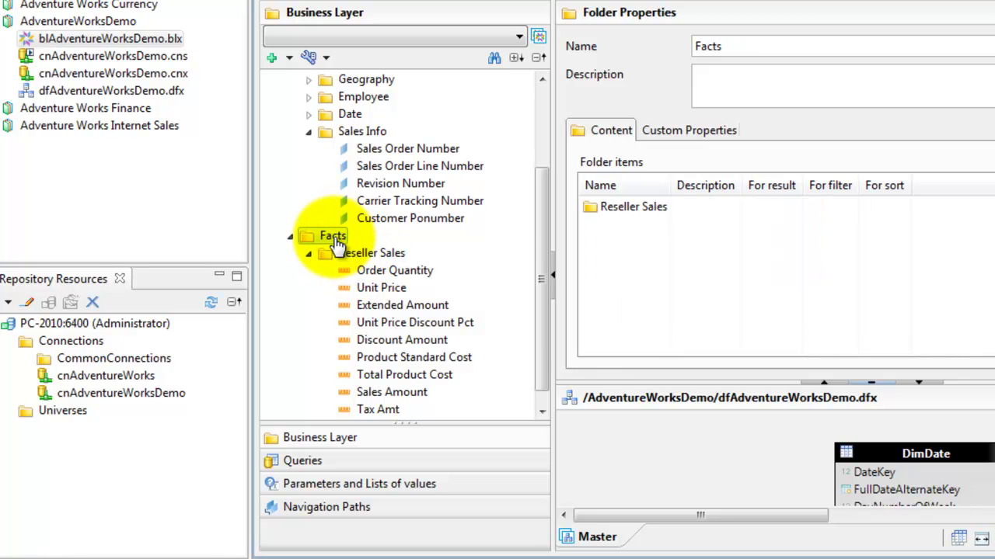
pyautogui.rightClick(336, 243)
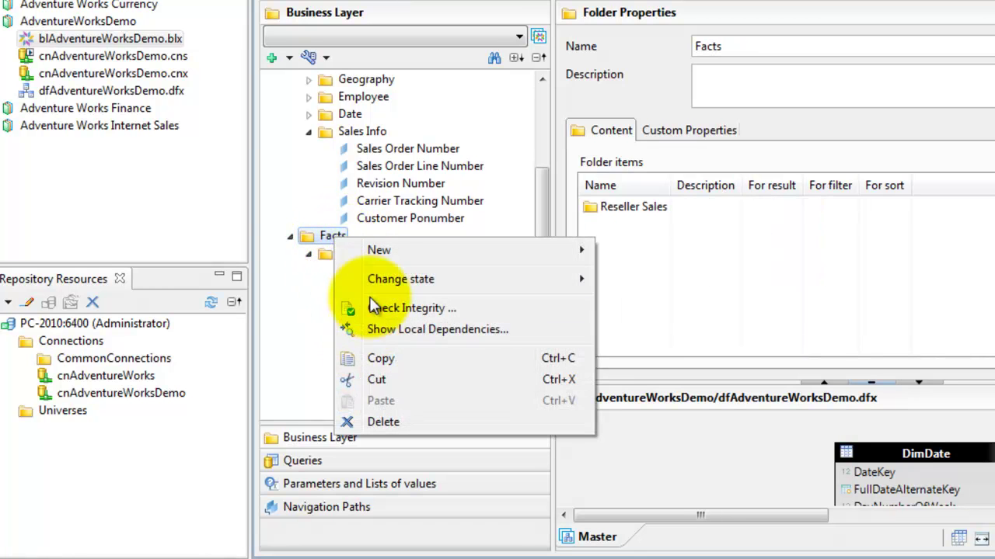
pyautogui.click(764, 46)
pyautogui.moveTo(764, 45); pyautogui.dragTo(639, 43)
pyautogui.write('Measures')
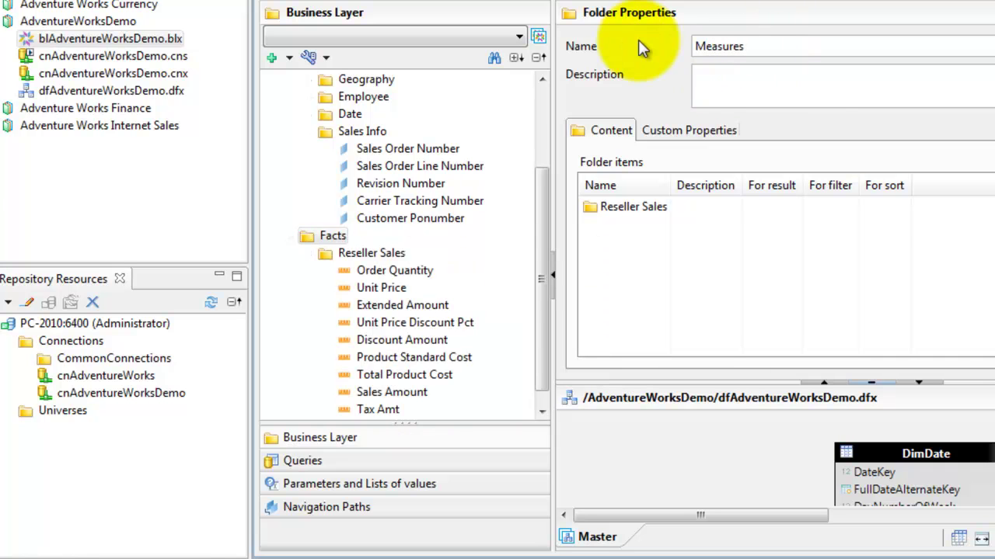
pyautogui.click(801, 83)
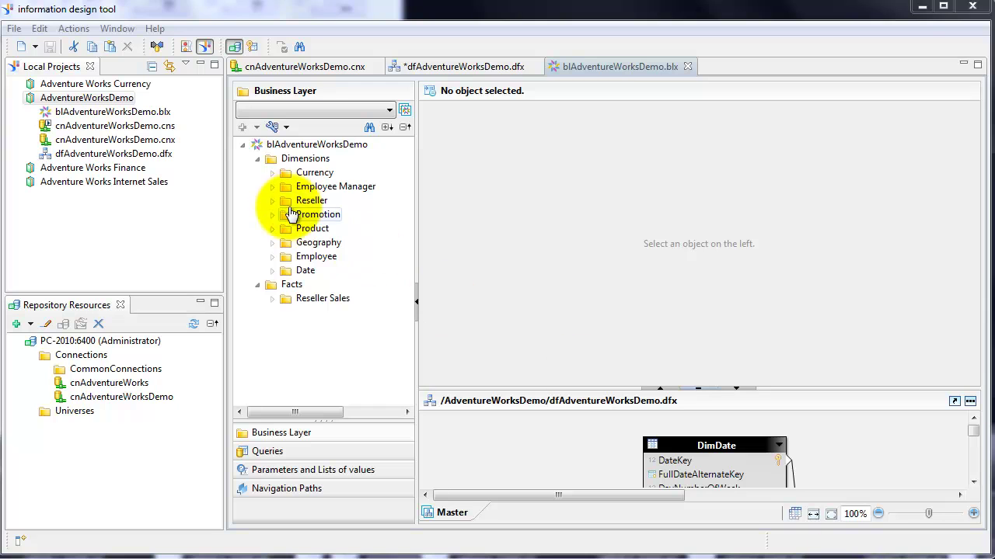
# View the query script of the Last Name Manager dimension in the Employee Manager folder and close it
pyautogui.click(273, 188)
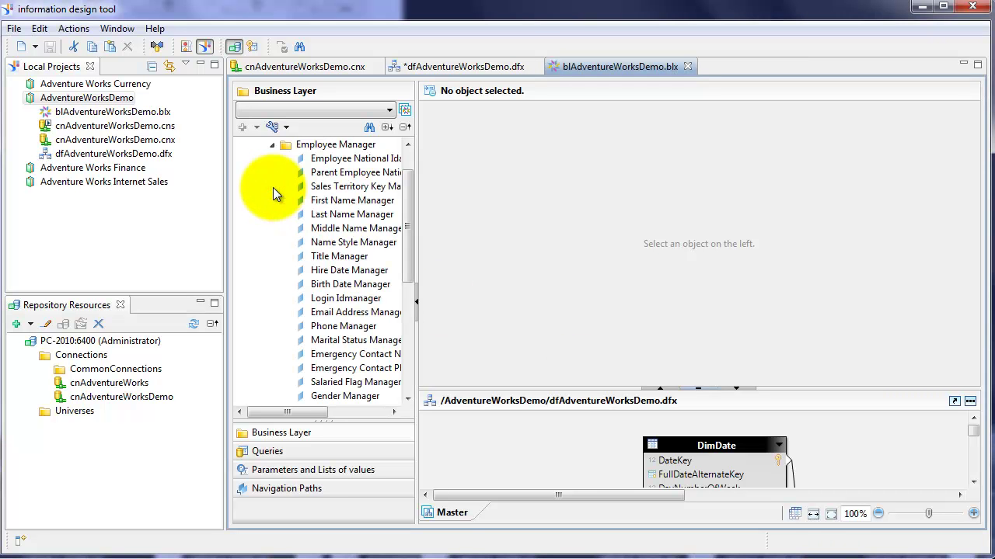
pyautogui.click(334, 220)
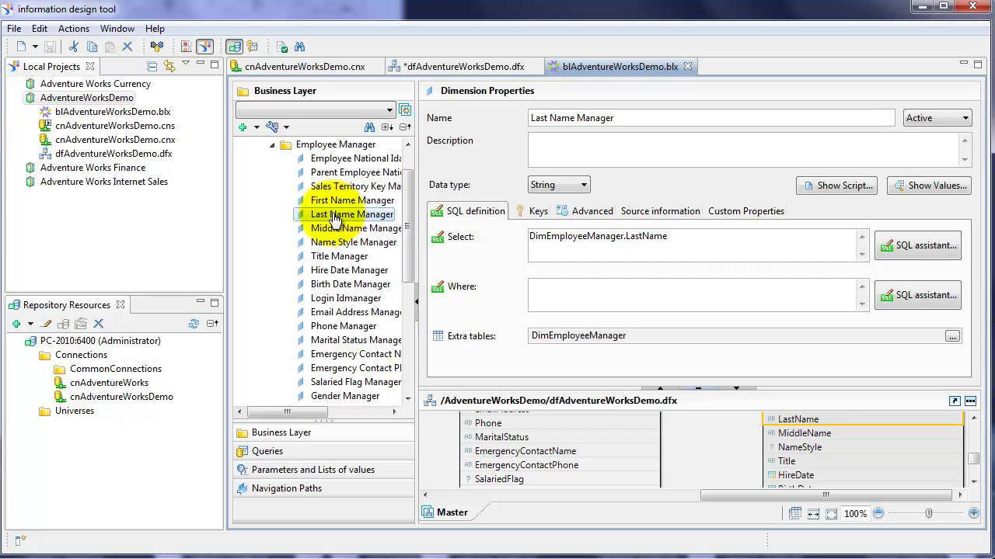
pyautogui.click(835, 186)
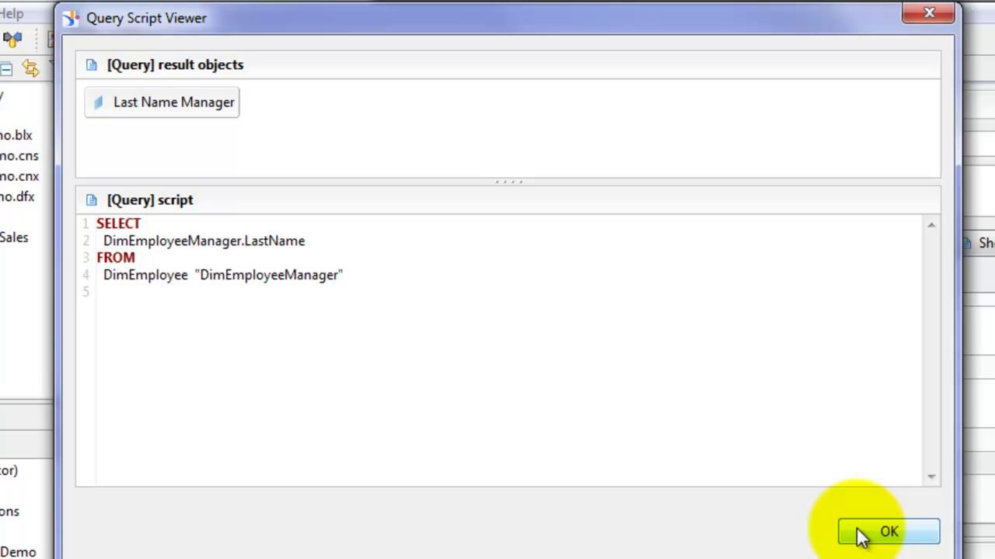
pyautogui.click(861, 534)
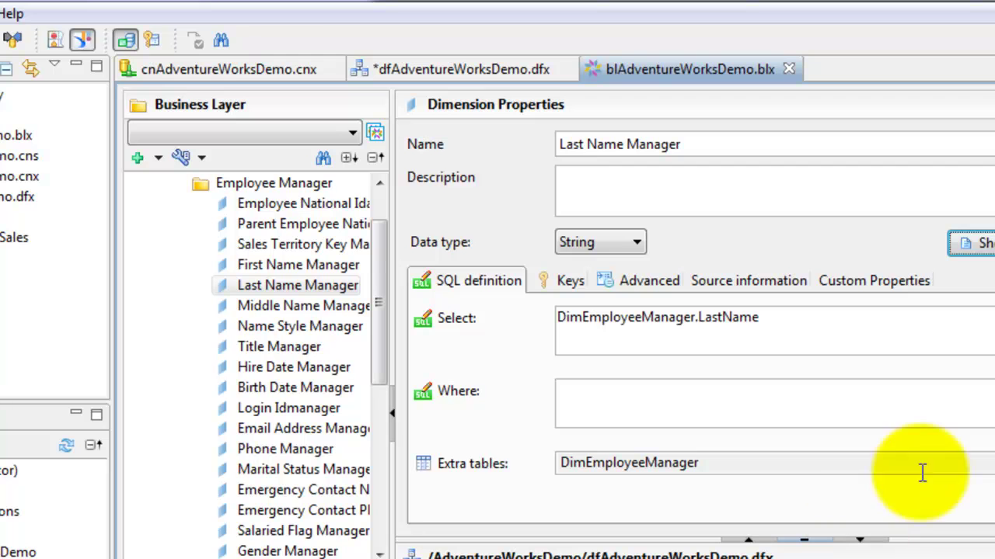
# Look at the SQL expression editor for Last Name Manager's Select definition, including the Operators functions, and close it without changing the expression
pyautogui.click(971, 243)
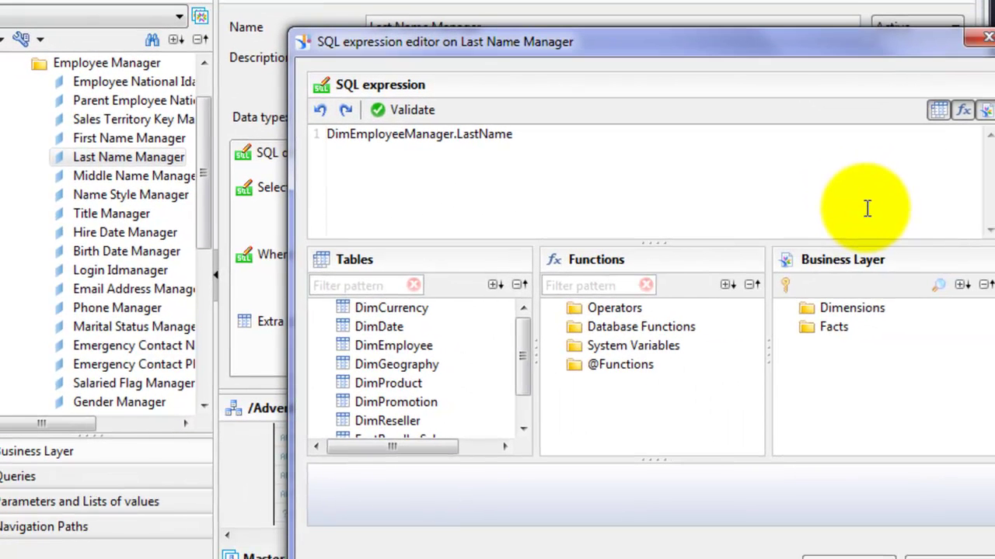
pyautogui.click(551, 309)
pyautogui.click(552, 309)
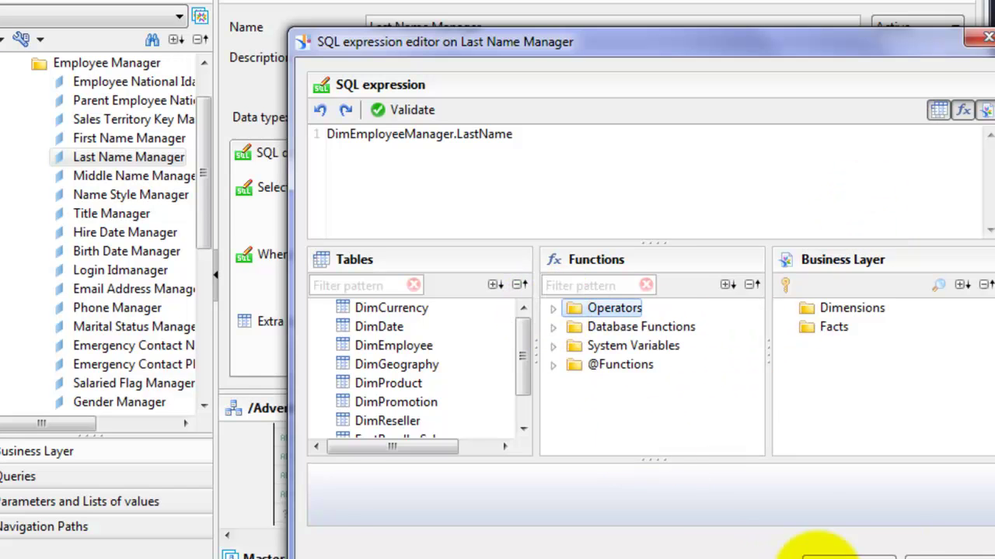
pyautogui.click(939, 553)
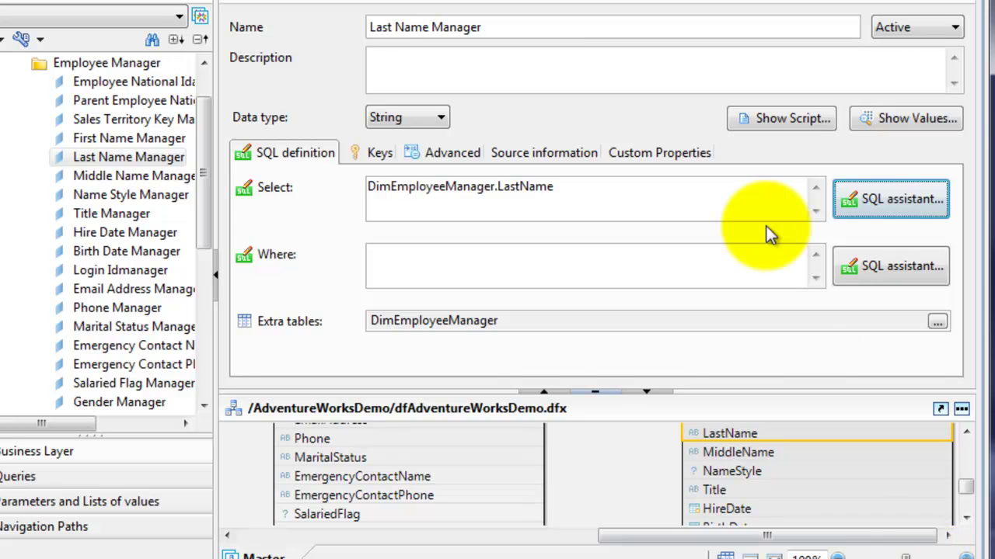
# Show the values of the Last Name Manager dimension and filter them by "abb"
pyautogui.click(885, 118)
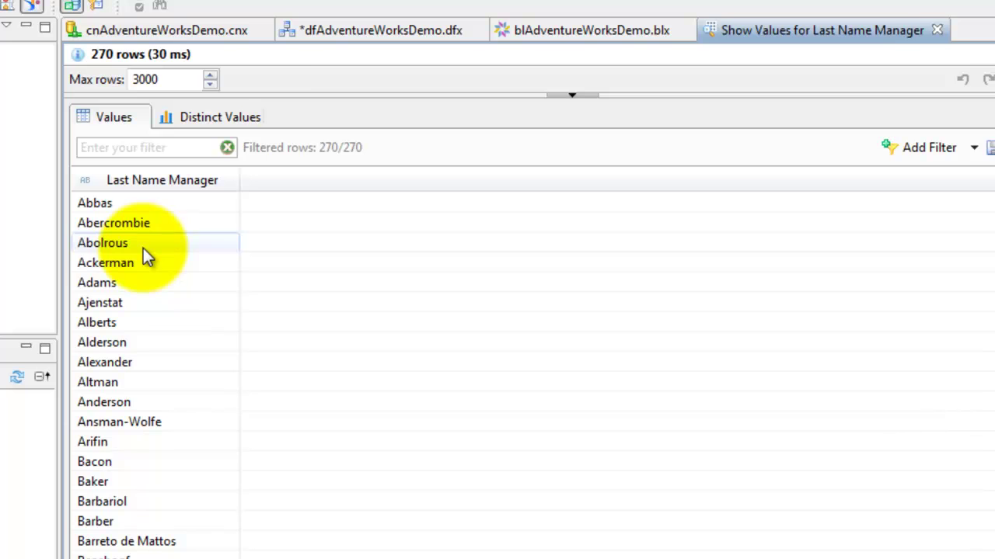
pyautogui.click(196, 78)
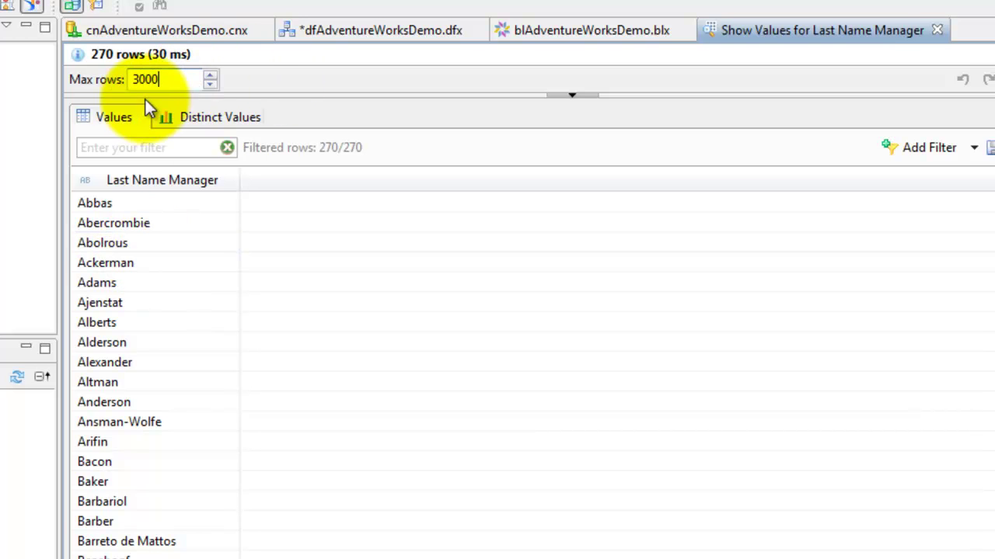
pyautogui.click(123, 147)
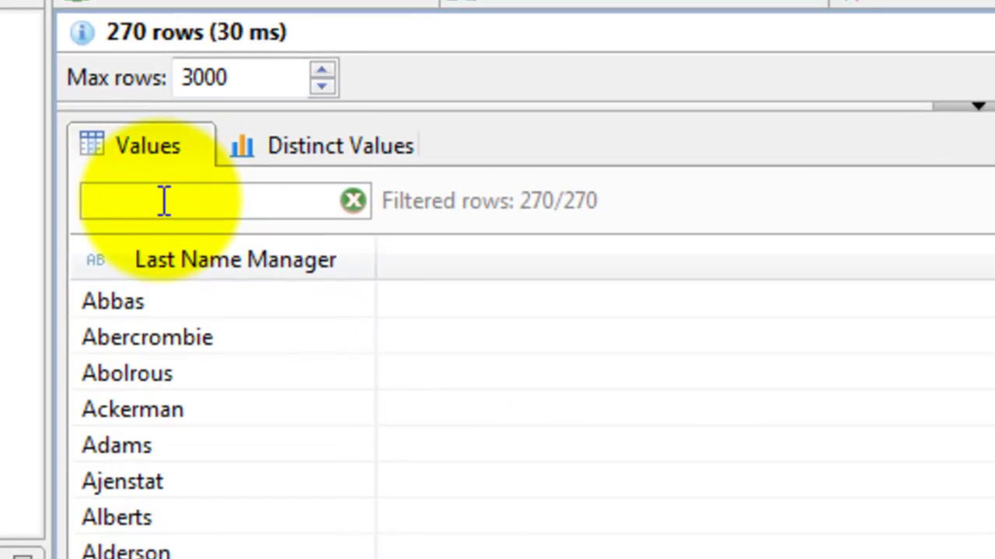
pyautogui.write('abb')
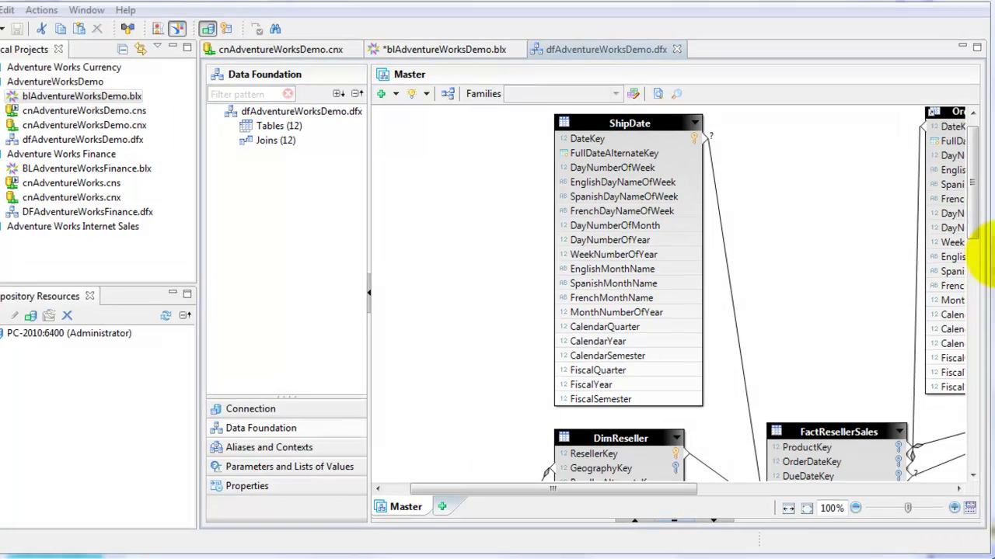
# Examine the ShipDate, OrderDate and DueDate tables and their joins to FactResellerSales in the data foundation, and return to the blAdventureWorksDemo business layer
pyautogui.scroll(-3, 666, 261)
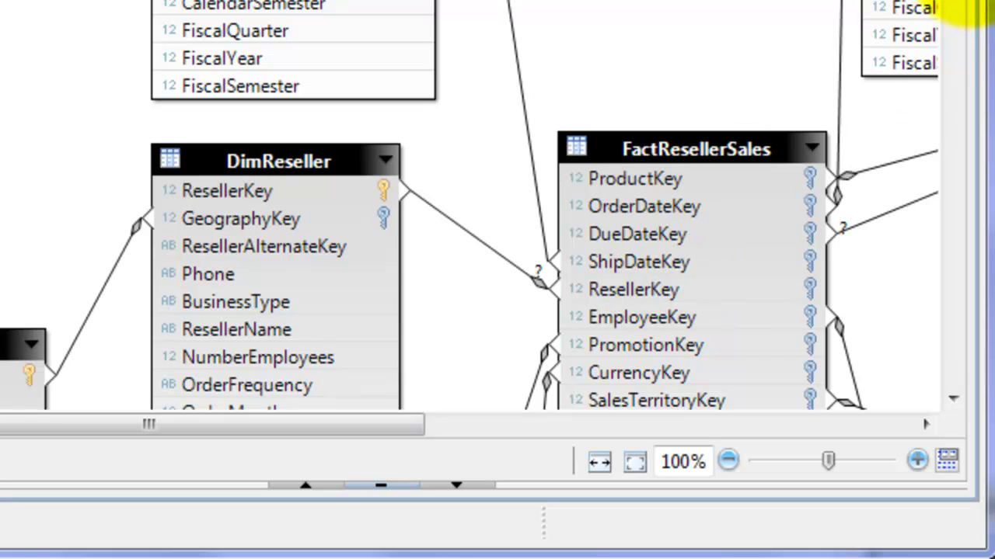
pyautogui.scroll(7, 960, 10)
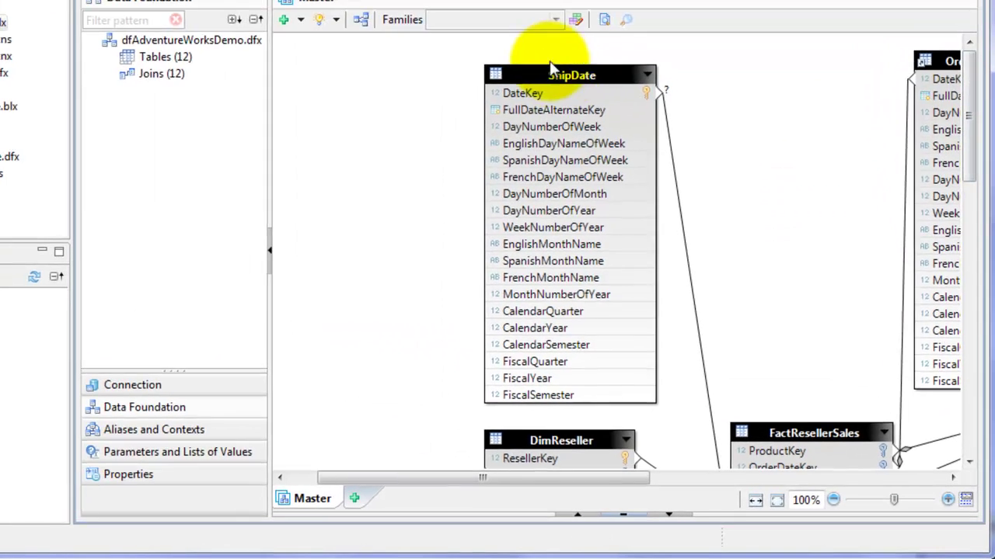
pyautogui.moveTo(561, 76)
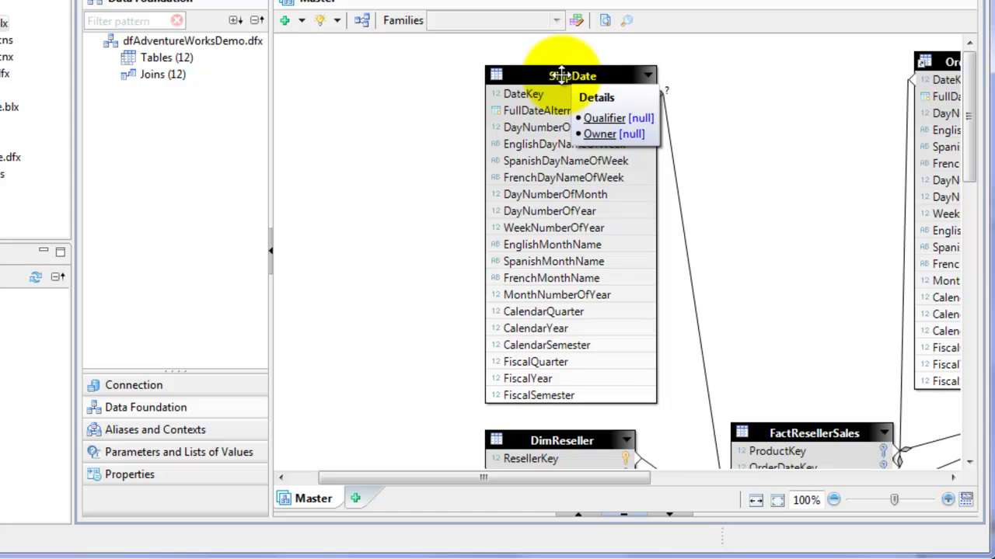
pyautogui.click(561, 75)
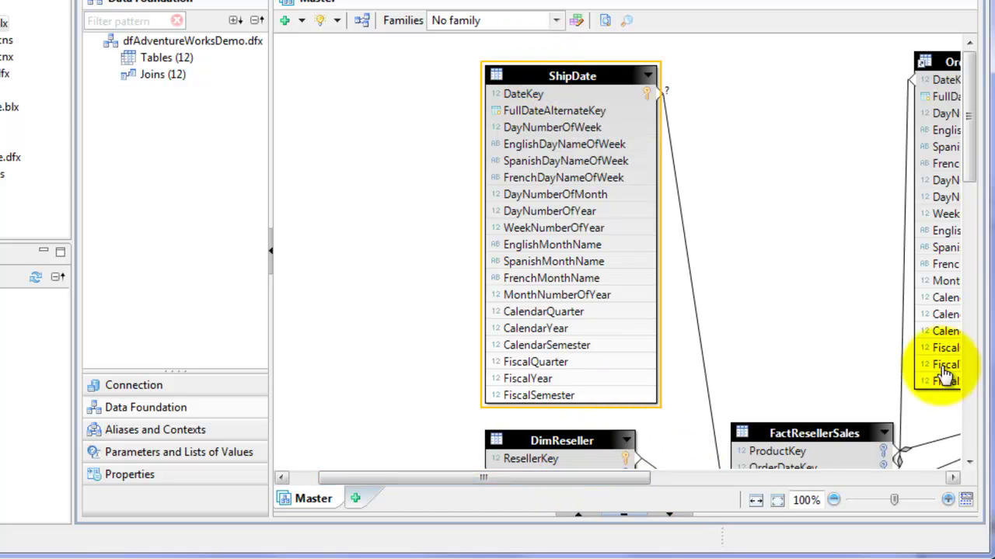
pyautogui.scroll(-1, 971, 169)
pyautogui.scroll(-3, 971, 169)
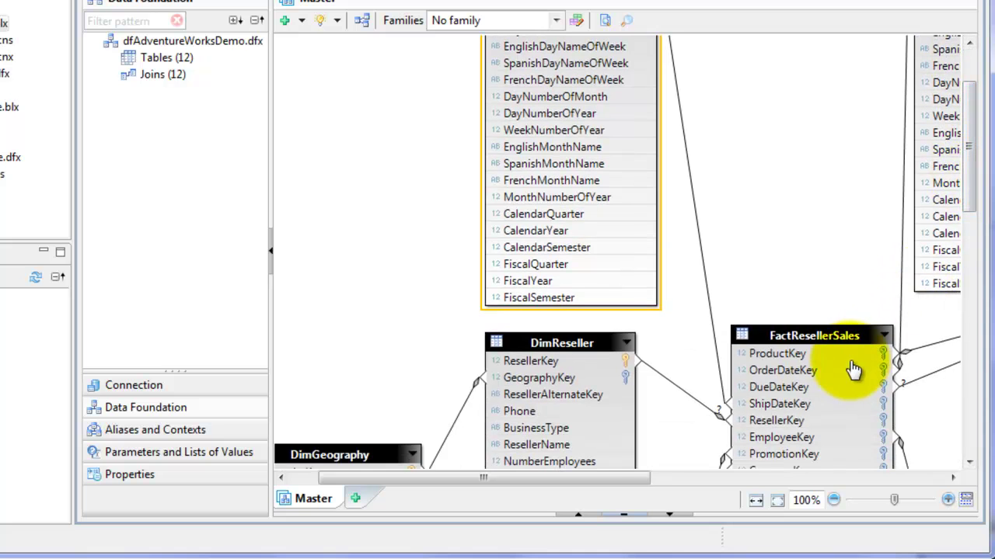
pyautogui.moveTo(602, 477); pyautogui.dragTo(742, 478)
pyautogui.scroll(3, 975, 101)
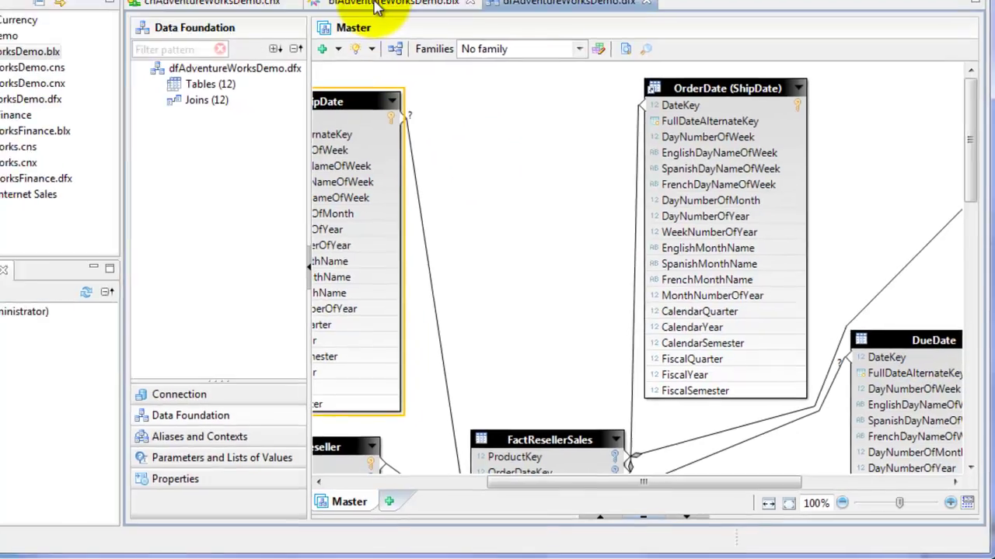
pyautogui.click(377, 6)
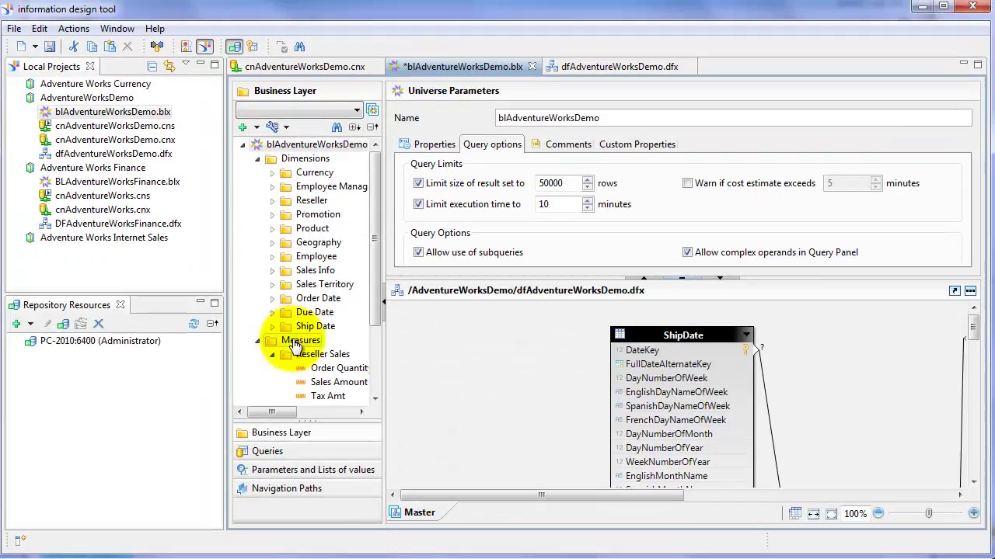